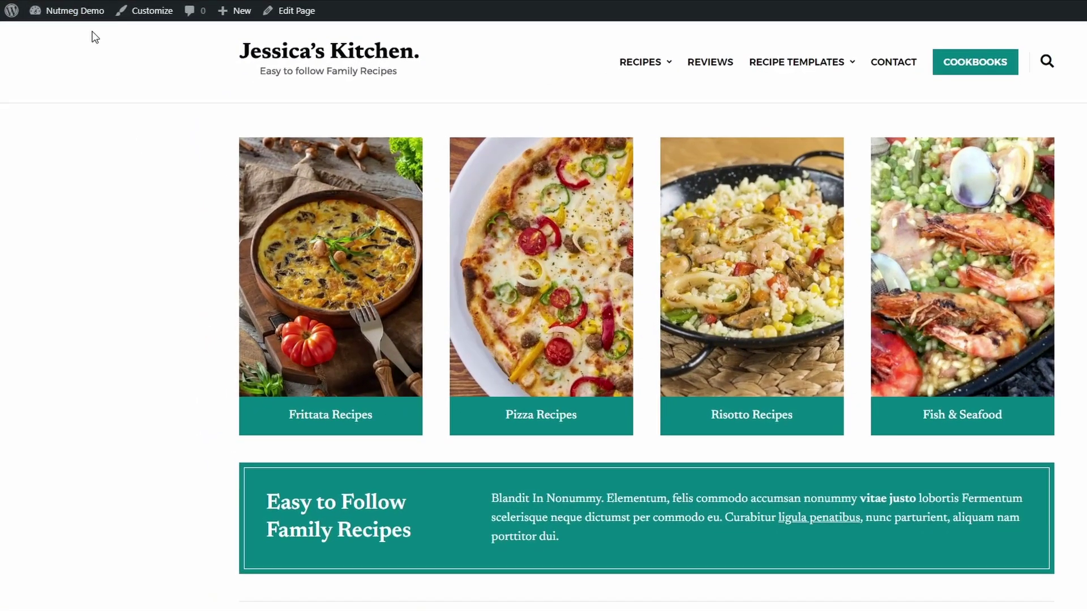
- Find 'mediavine' in the plugin directory, then install and activate Create by Mediavine
left_click(81, 32)
mouse_move(39, 243)
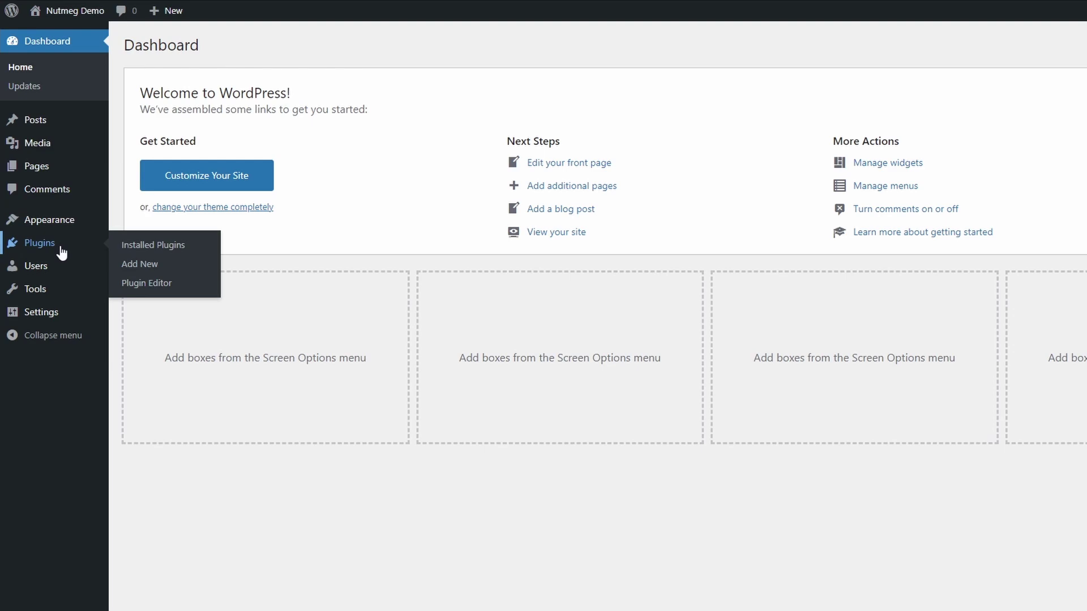
left_click(140, 264)
left_click(902, 83)
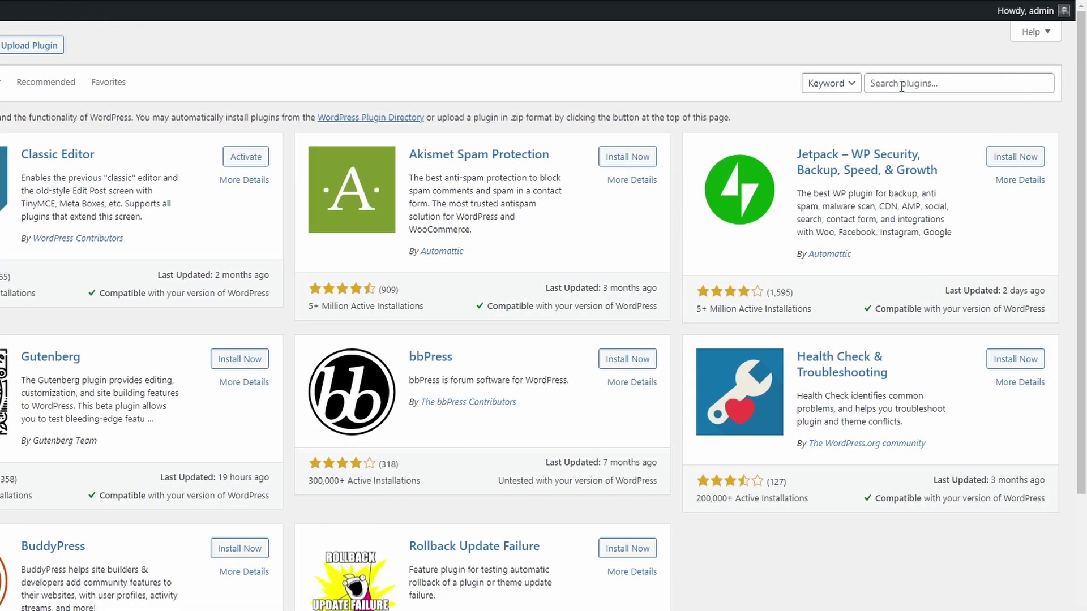
type("mediavine")
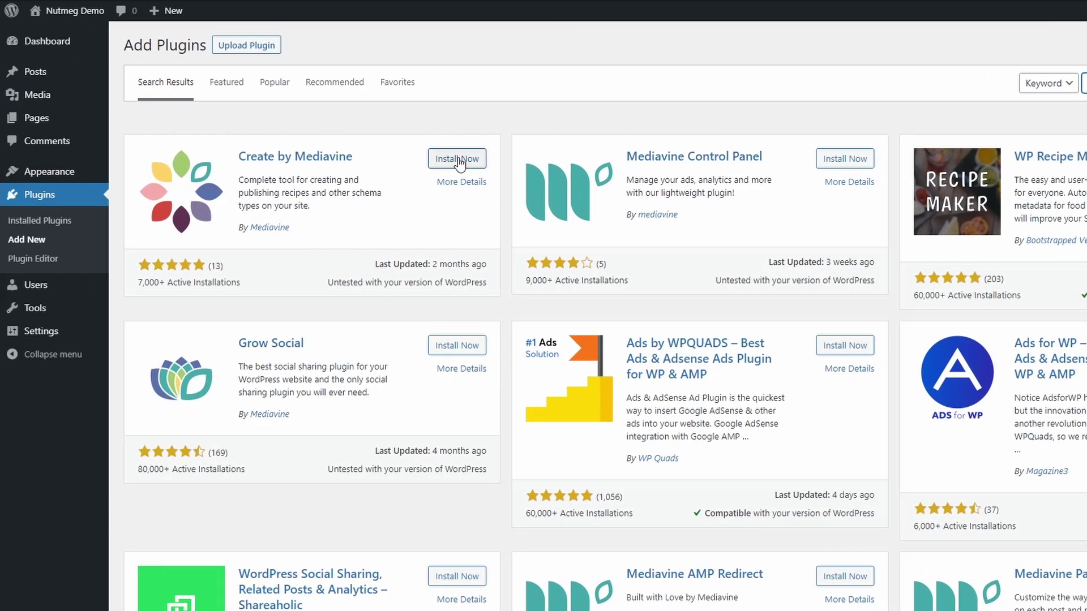
left_click(459, 161)
left_click(458, 158)
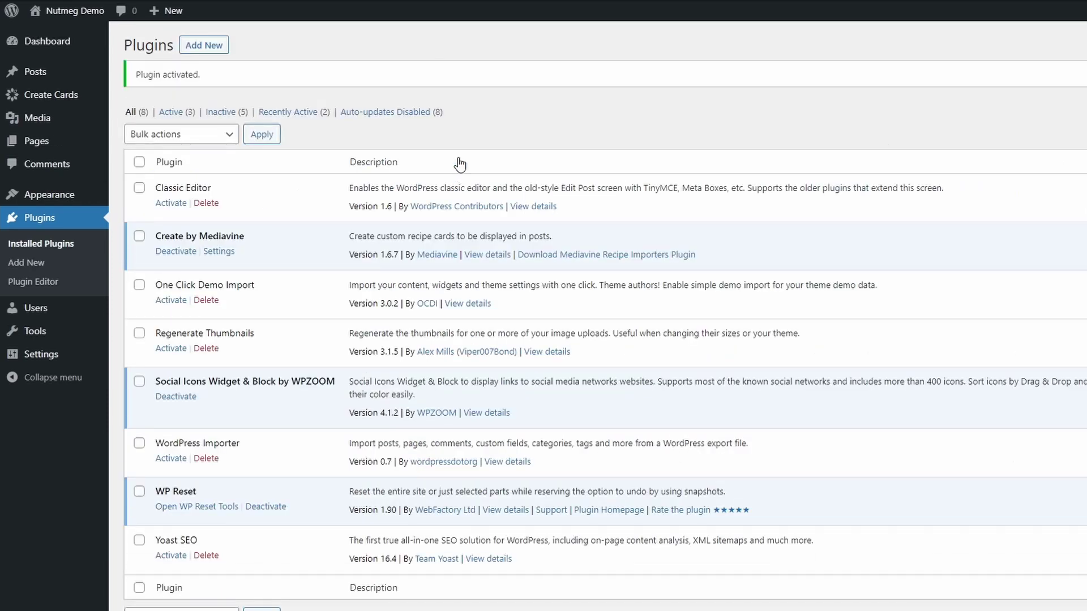
mouse_move(51, 95)
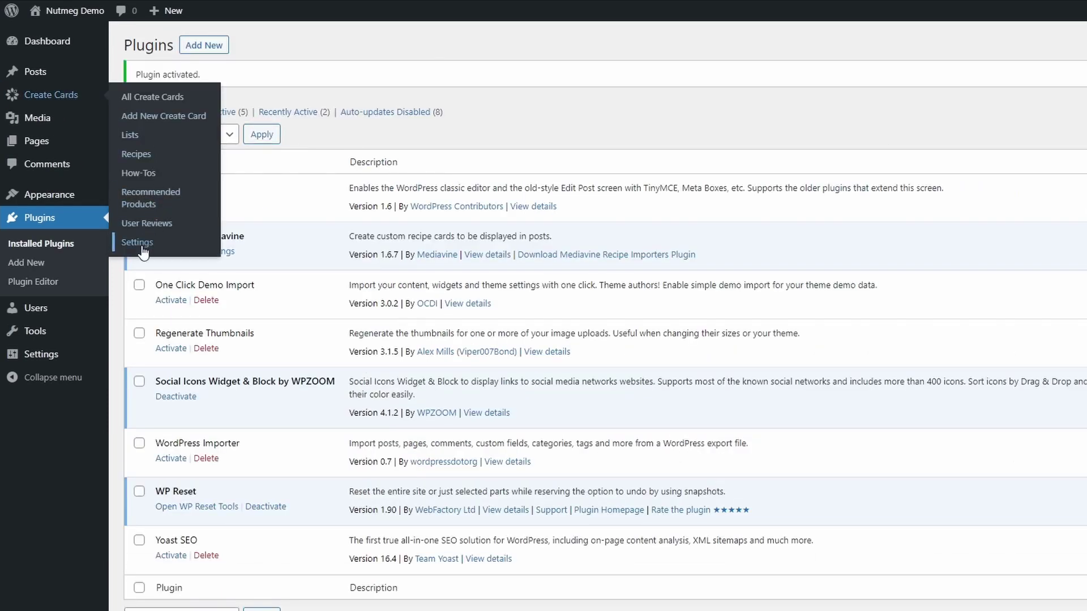
- Browse the Create Cards Display, Advanced, Recipes, Lists and Registration settings tabs, ending on Display
left_click(139, 243)
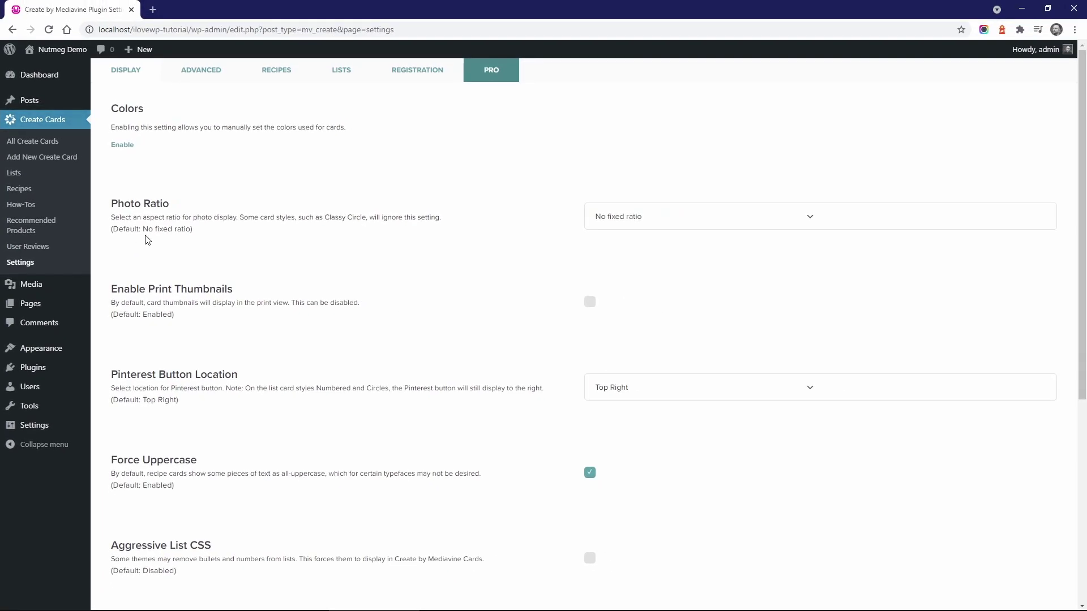
scroll(620, 240, "down", 1)
scroll(619, 241, "down", 2)
scroll(619, 240, "down", 1)
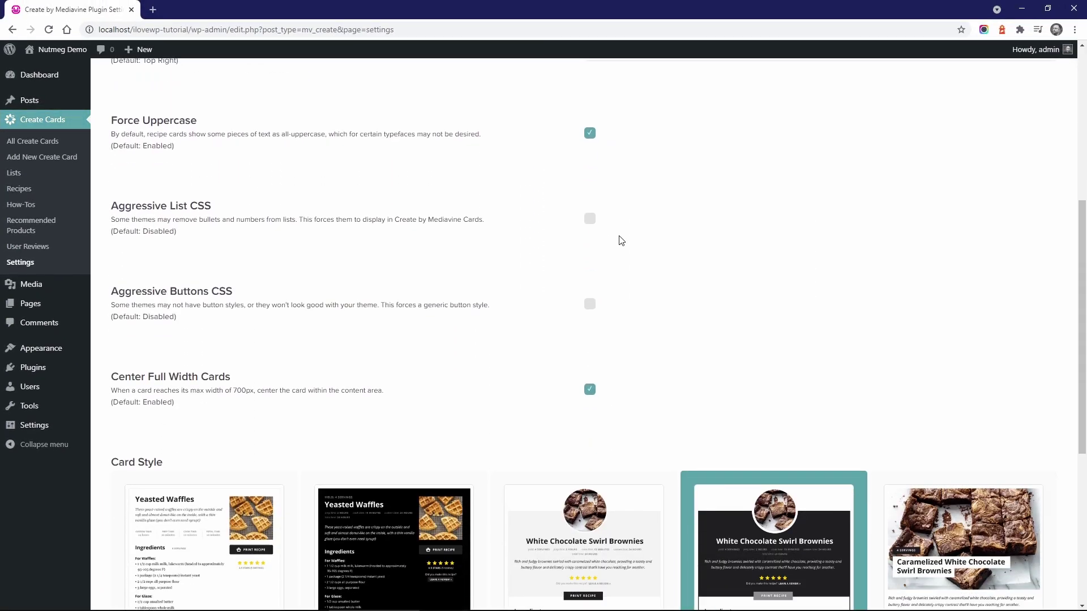
scroll(619, 241, "down", 1)
scroll(619, 241, "down", 1)
scroll(619, 240, "down", 1)
scroll(619, 240, "down", 1)
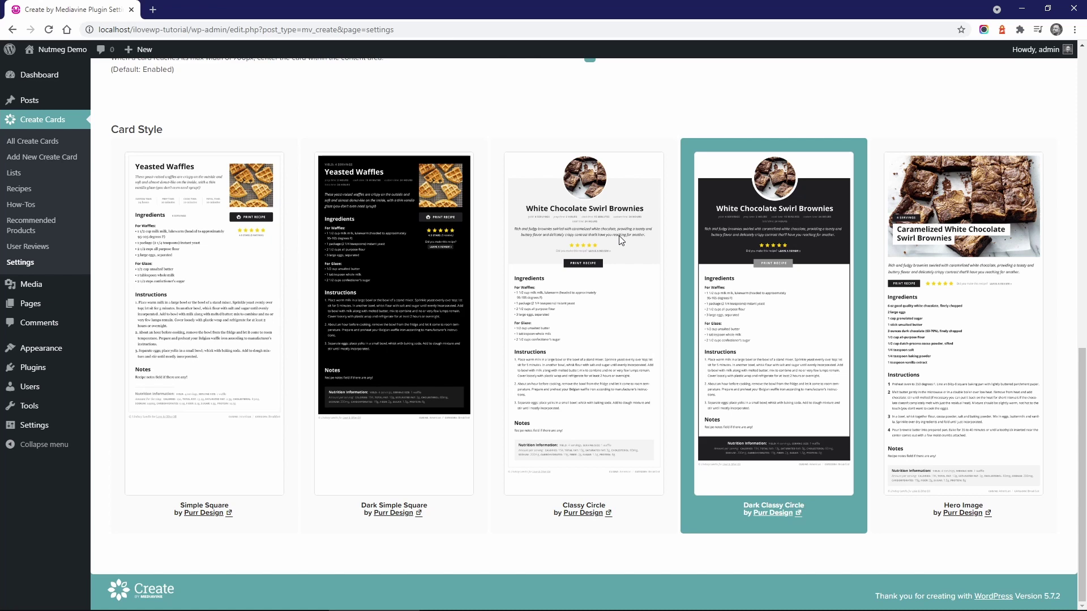
scroll(620, 241, "up", 2)
scroll(619, 241, "up", 1)
scroll(548, 311, "up", 4)
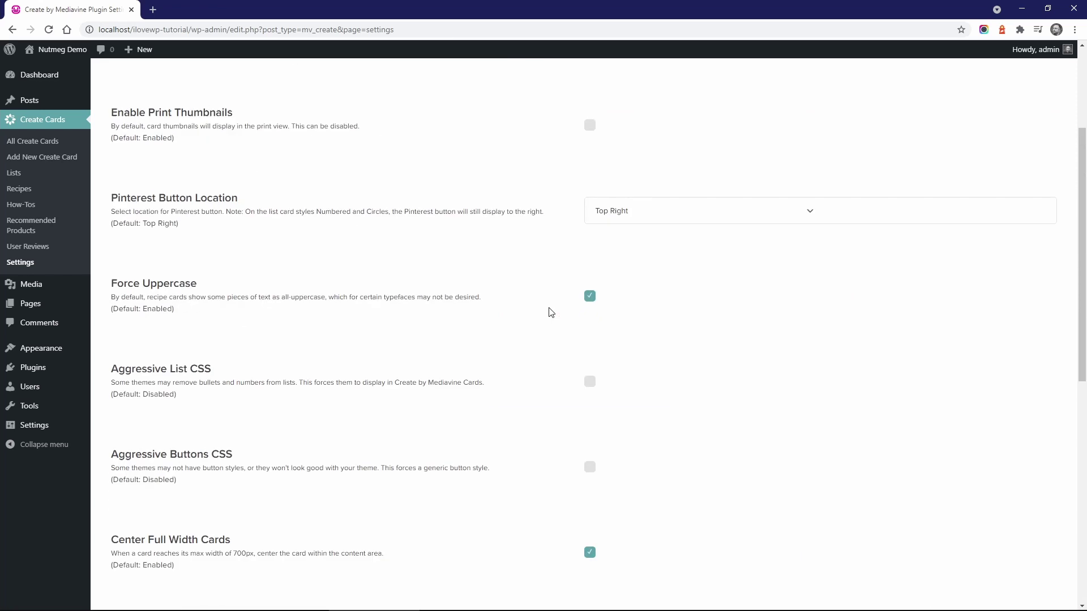
scroll(519, 269, "up", 2)
left_click(201, 73)
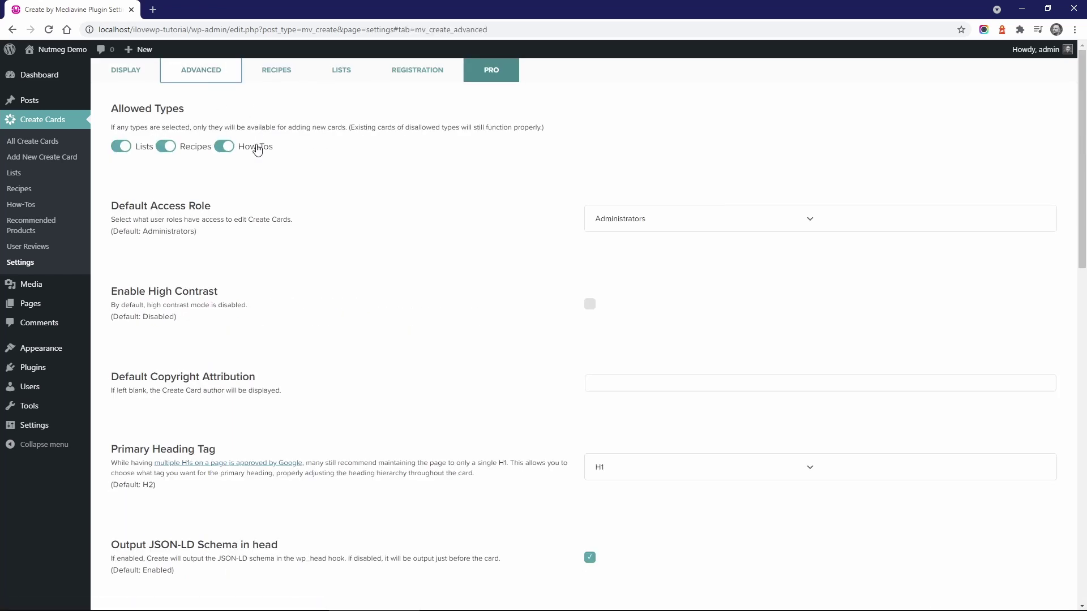
scroll(285, 270, "down", 1)
scroll(333, 223, "down", 1)
scroll(333, 292, "down", 2)
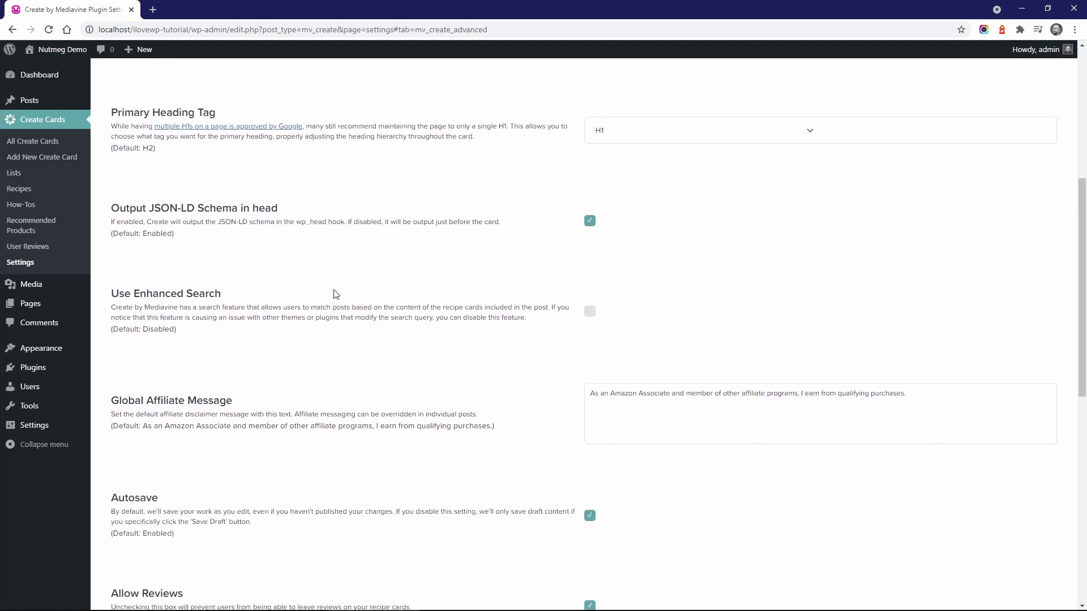
scroll(334, 294, "down", 1)
scroll(334, 295, "down", 2)
scroll(333, 292, "down", 1)
scroll(332, 292, "down", 1)
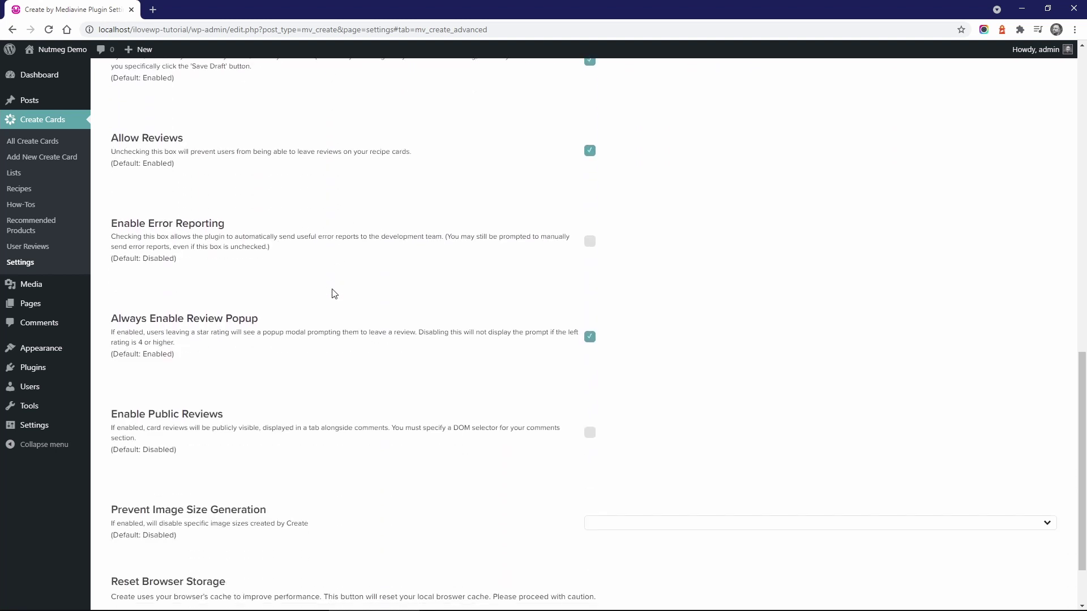
scroll(332, 294, "down", 1)
scroll(332, 293, "up", 2)
scroll(333, 291, "up", 7)
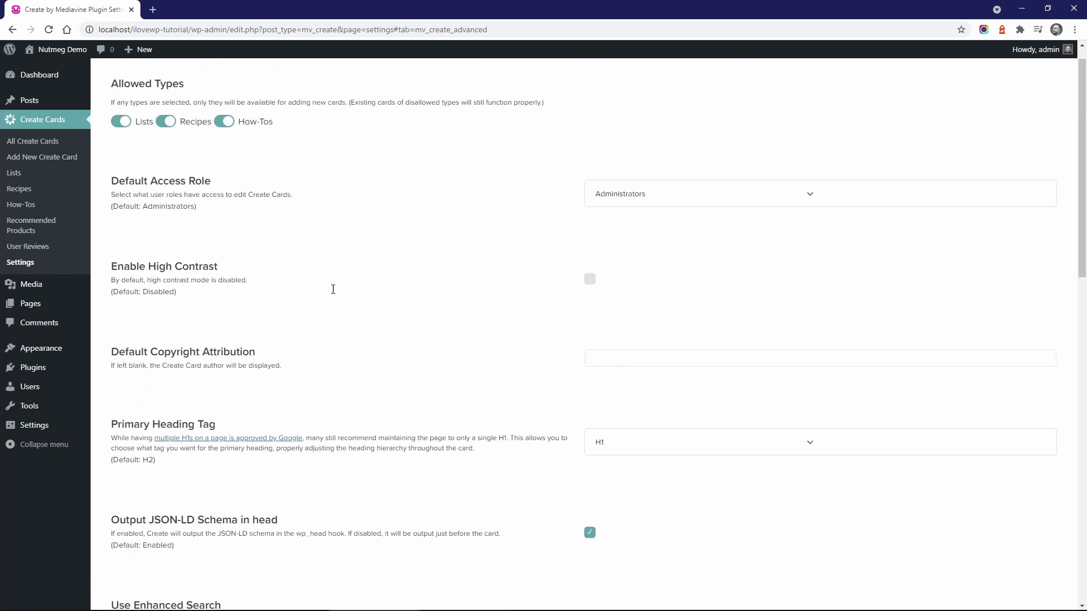
left_click(275, 73)
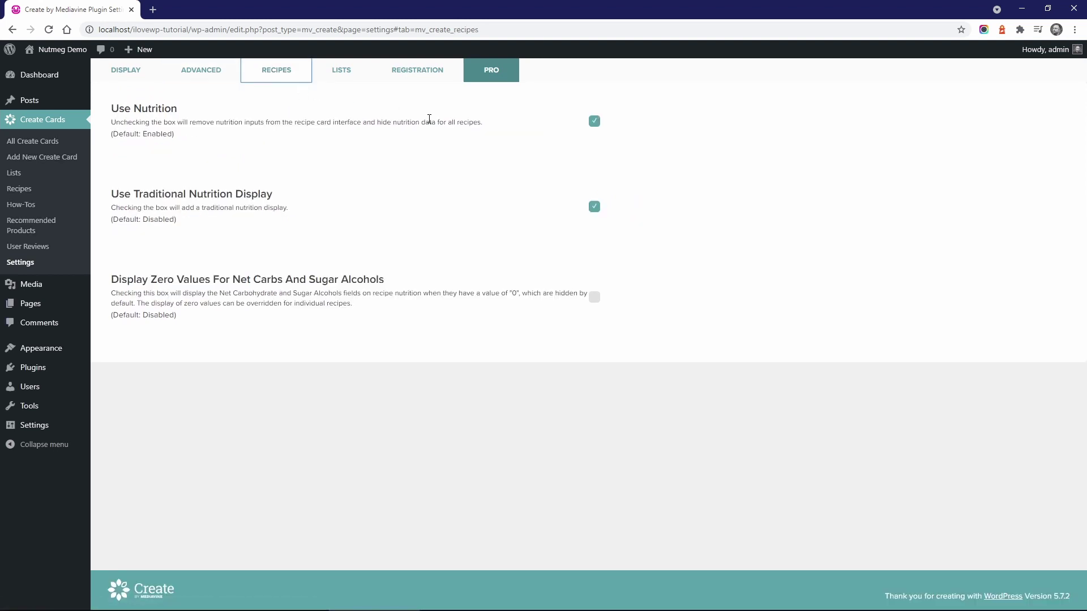
left_click(344, 73)
left_click(410, 72)
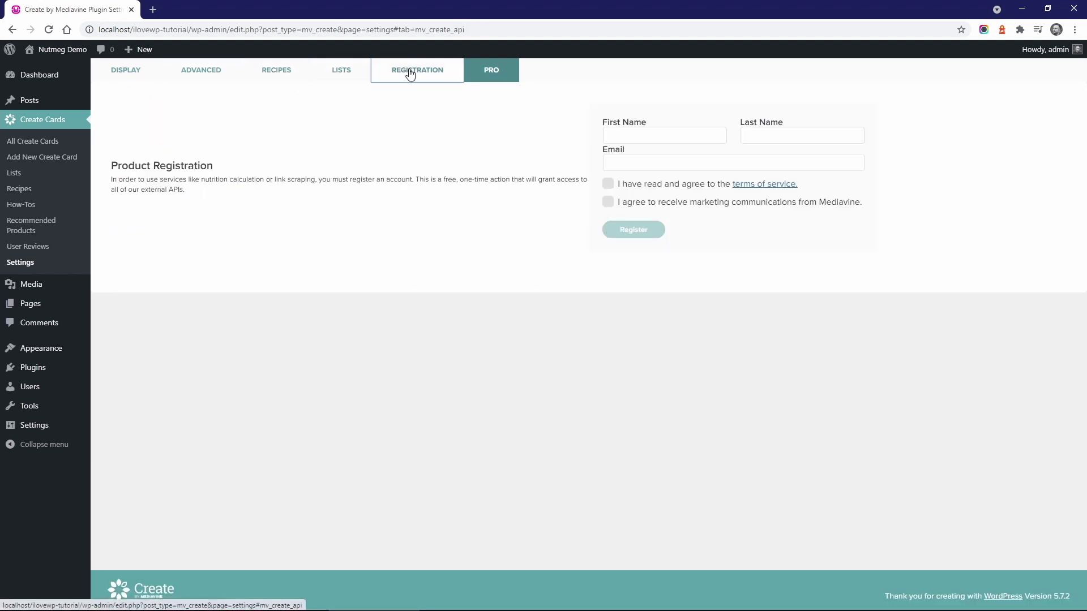
left_click(132, 76)
mouse_move(29, 100)
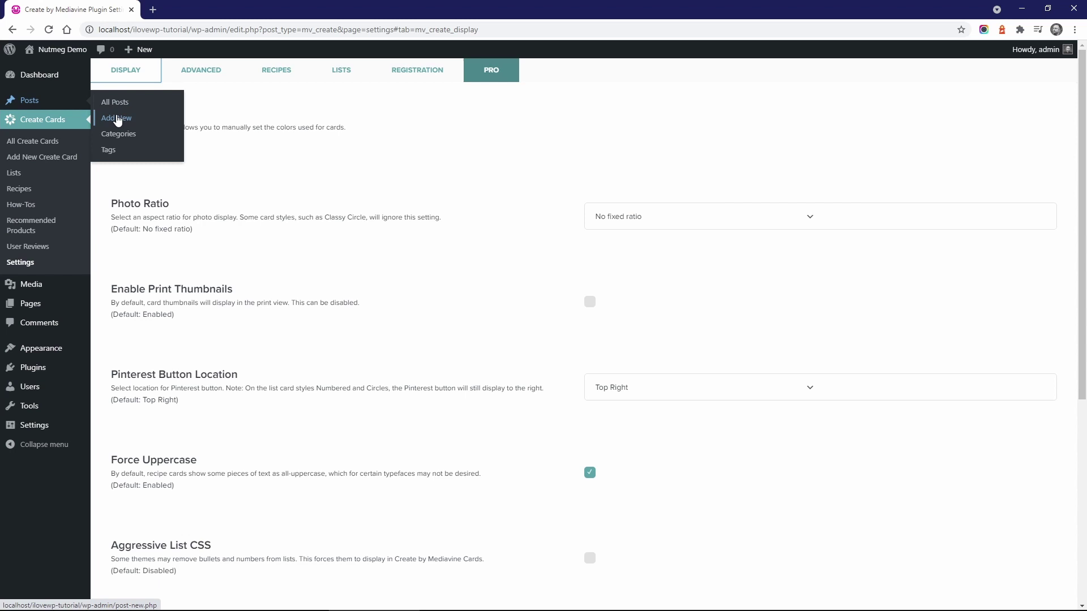
- Start a new post and set its quoted intro paragraph to Large font size
left_click(118, 121)
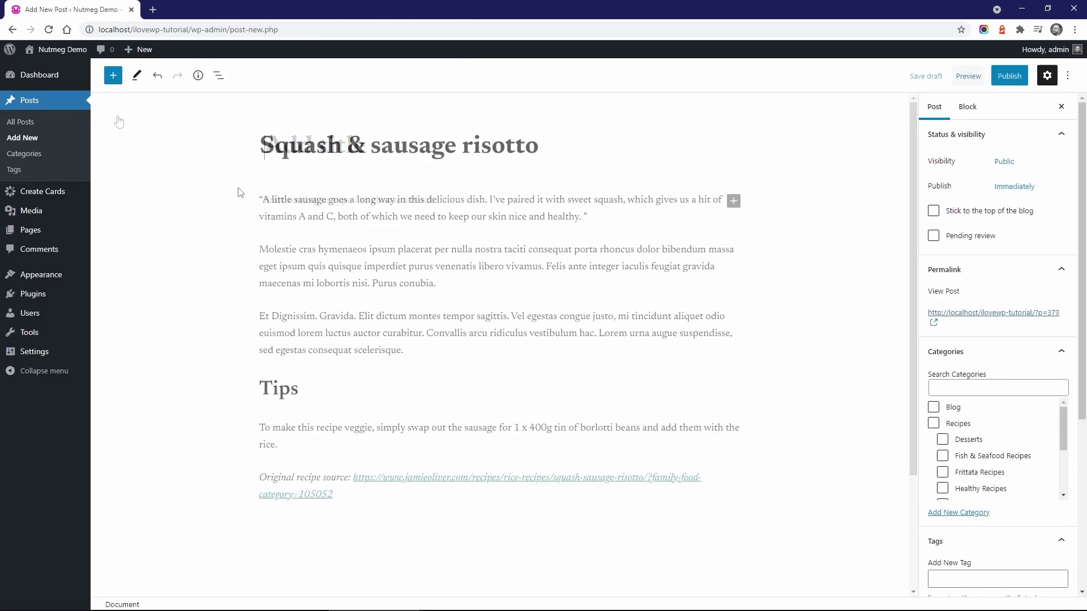
left_click(270, 200)
left_click(950, 228)
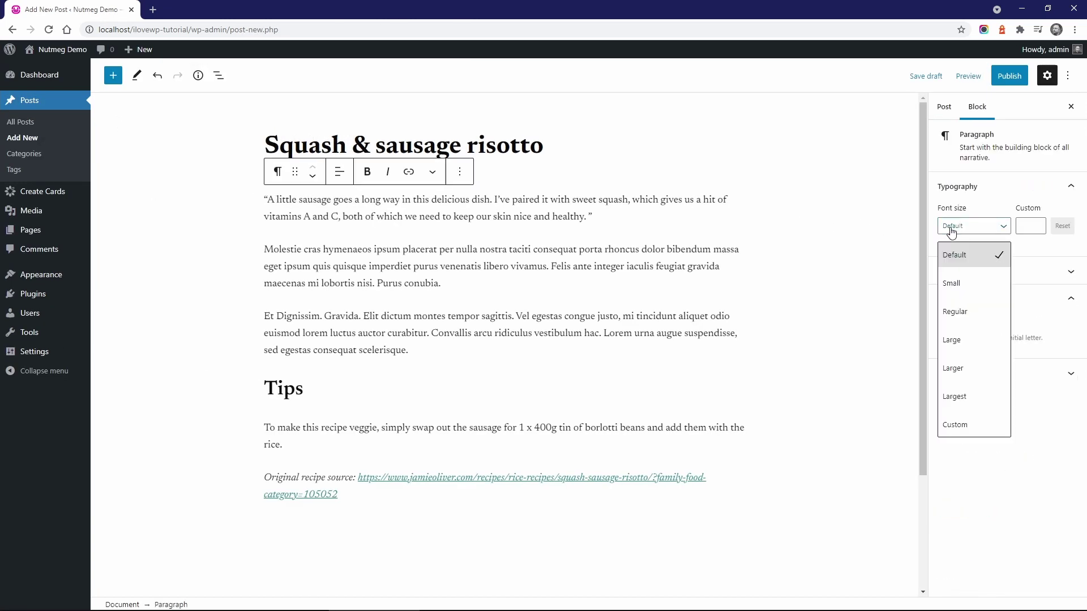
left_click(957, 338)
left_click(833, 256)
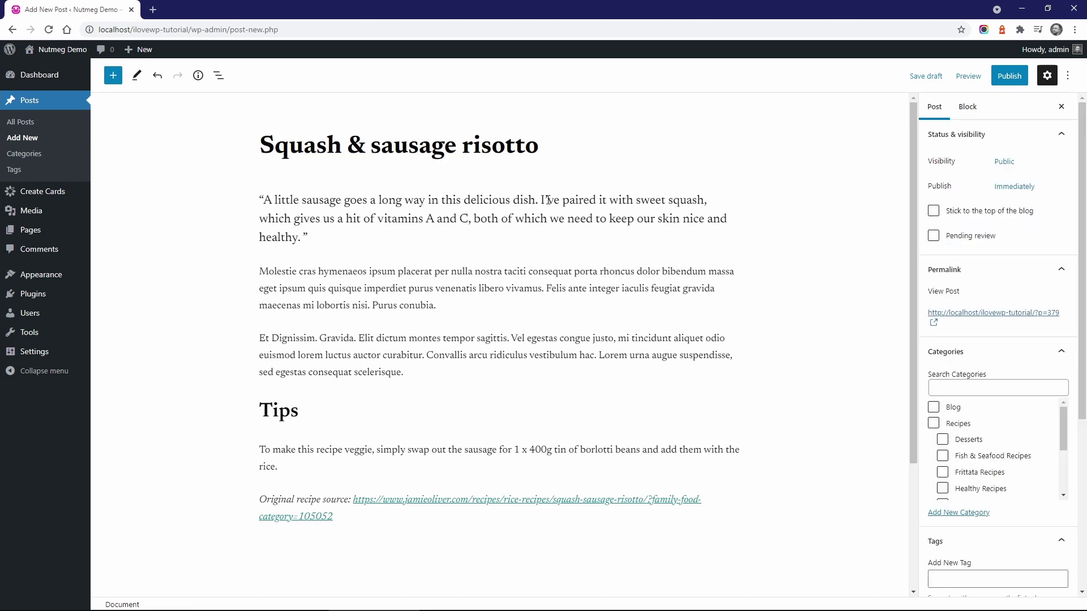
scroll(978, 286, "down", 5)
scroll(979, 286, "down", 3)
scroll(978, 286, "down", 2)
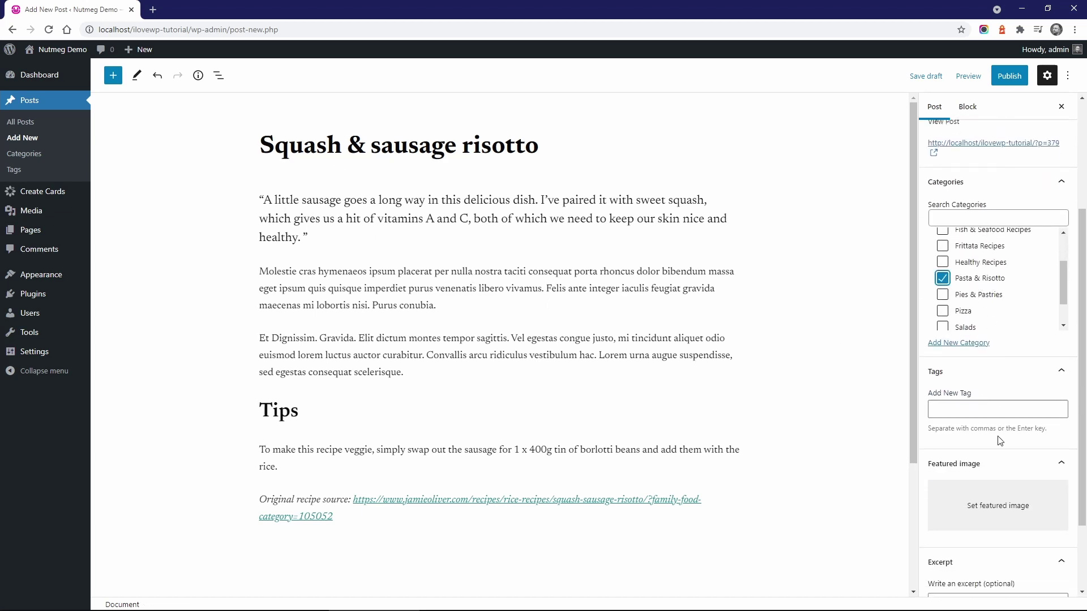
- Set the risotto pan photo as featured image and add an empty paragraph after the body
left_click(992, 502)
left_click(323, 285)
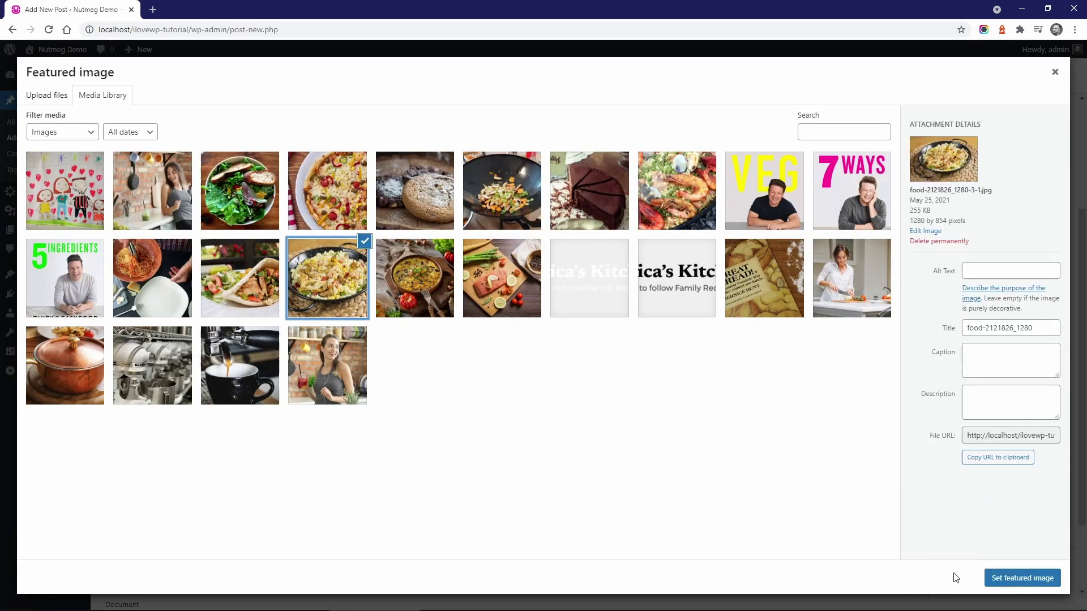
left_click(1022, 577)
left_click(436, 371)
key("Return")
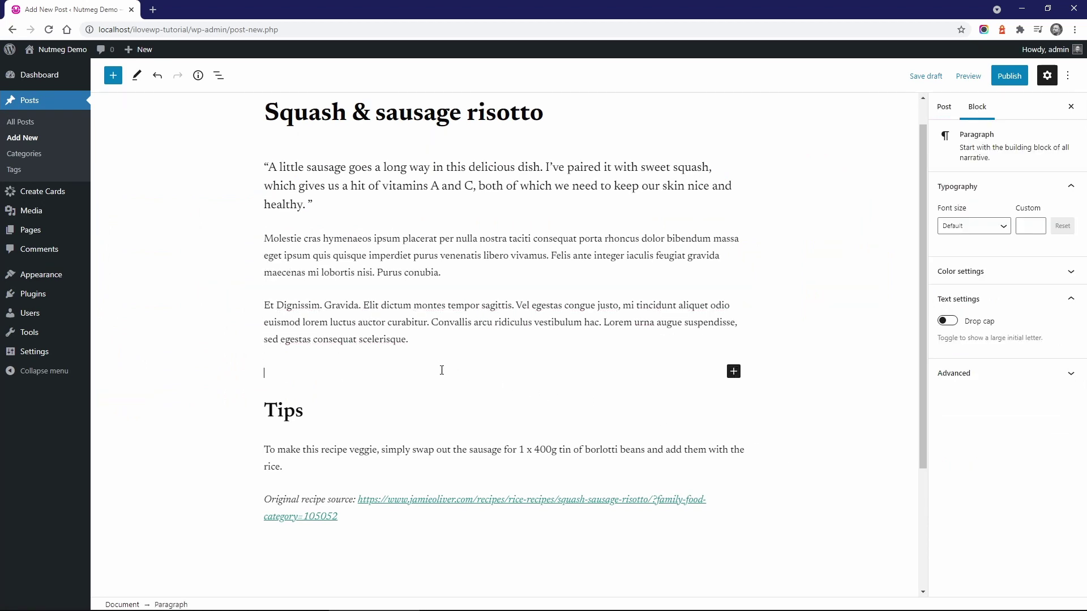
- Insert the Nutmeg Recipe info pattern and select its prep time, cook time and servings values
left_click(111, 76)
left_click(194, 150)
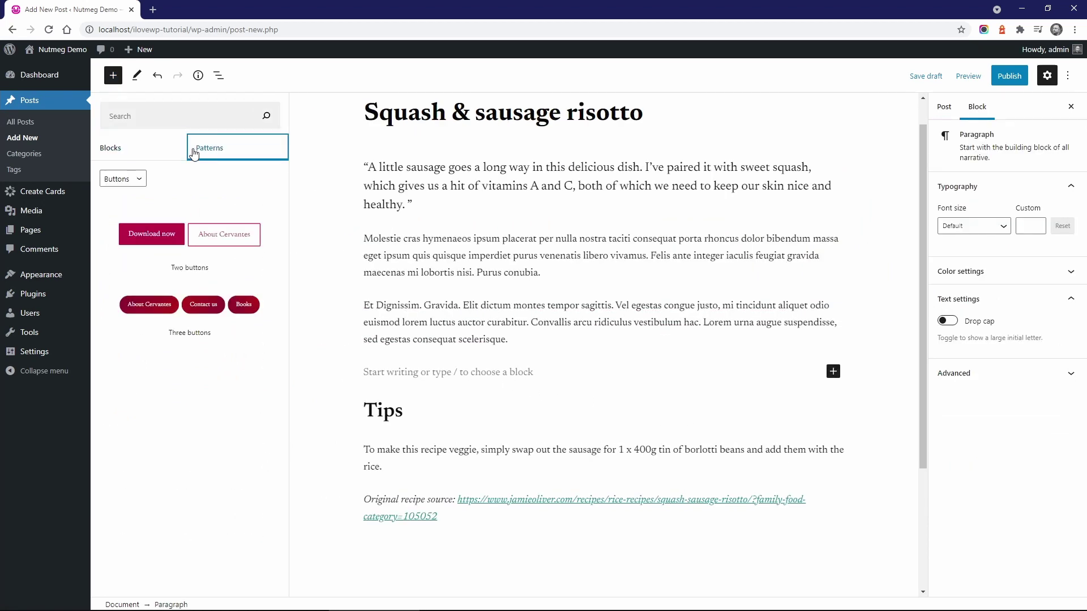
left_click(123, 178)
left_click(119, 244)
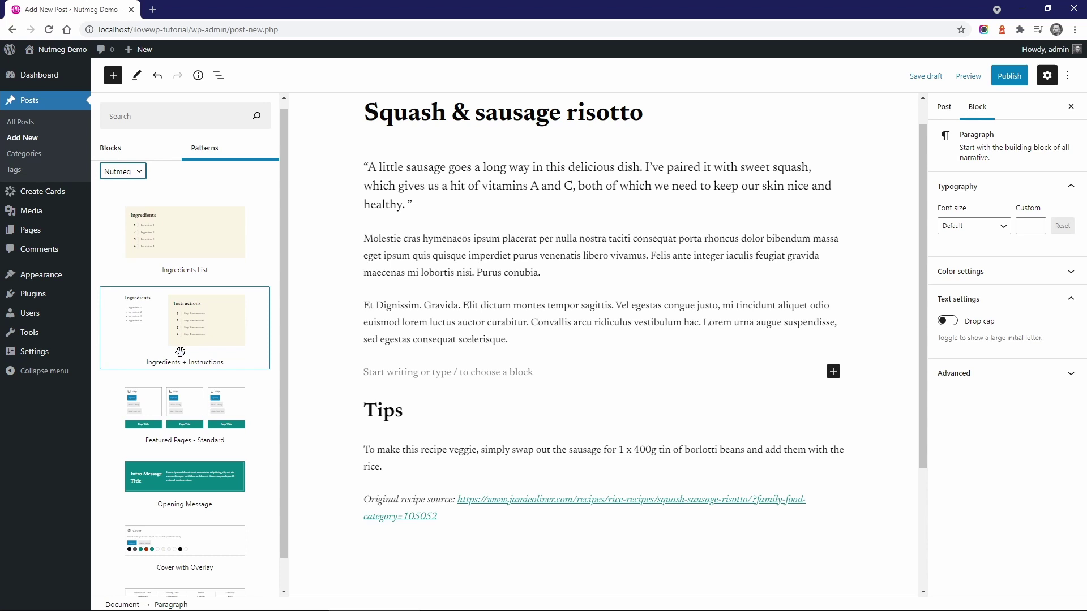
left_click(187, 562)
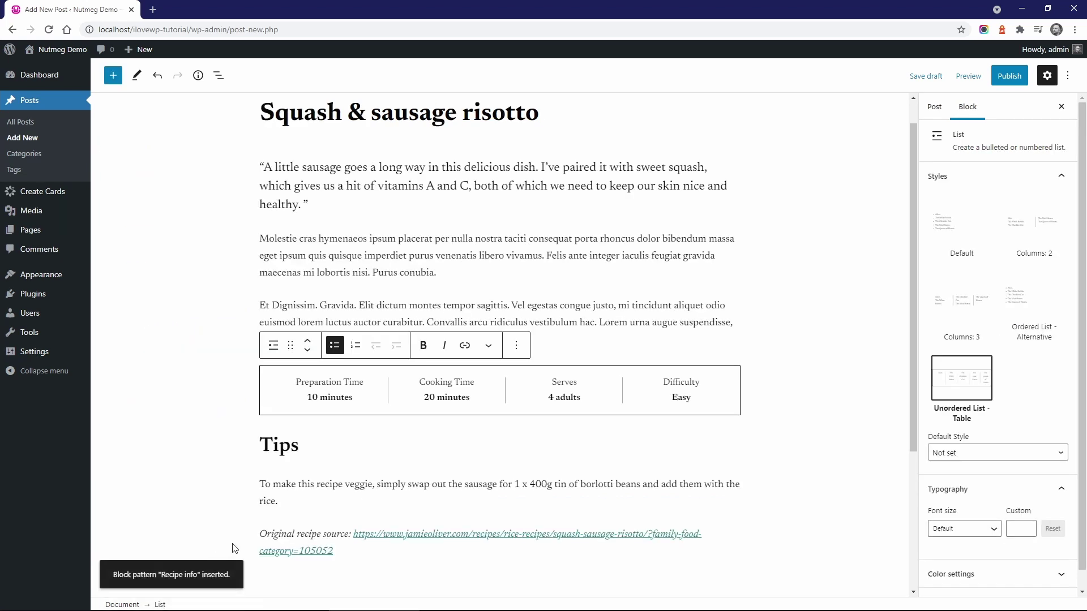
double_click(311, 399)
type("30")
double_click(431, 397)
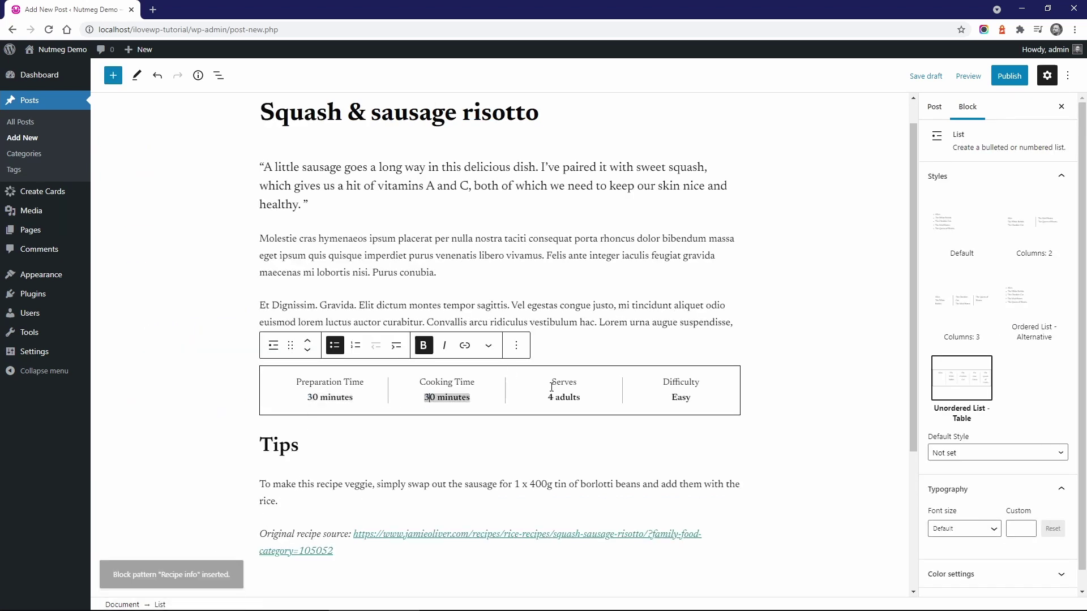
type("30")
double_click(550, 398)
type("8")
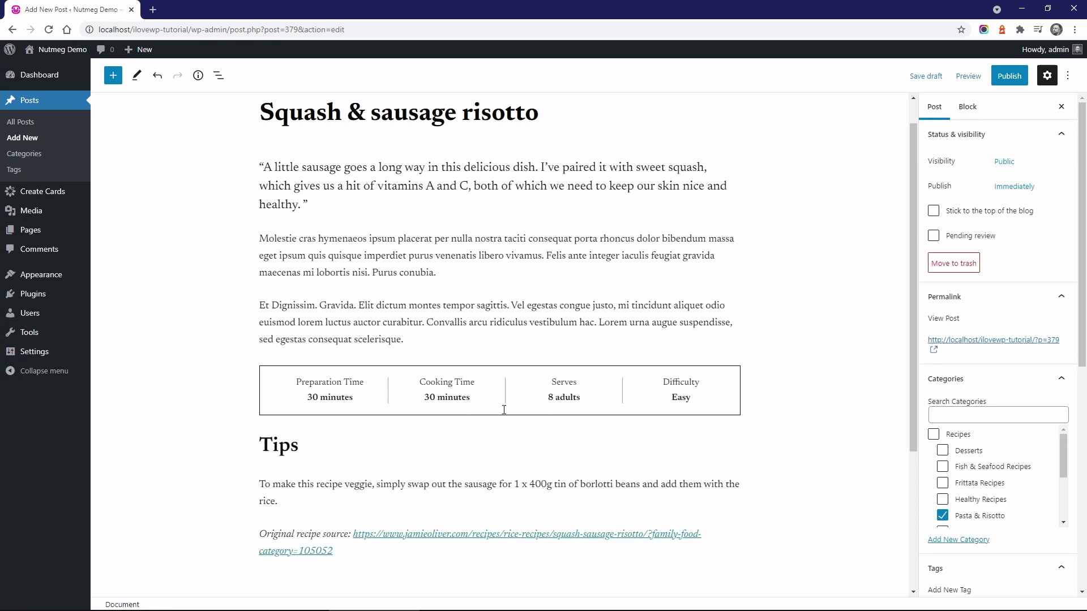
- Add the Ingredients + Instructions pattern with the real steps pasted in, then view the published post
left_click(500, 424)
left_click(499, 398)
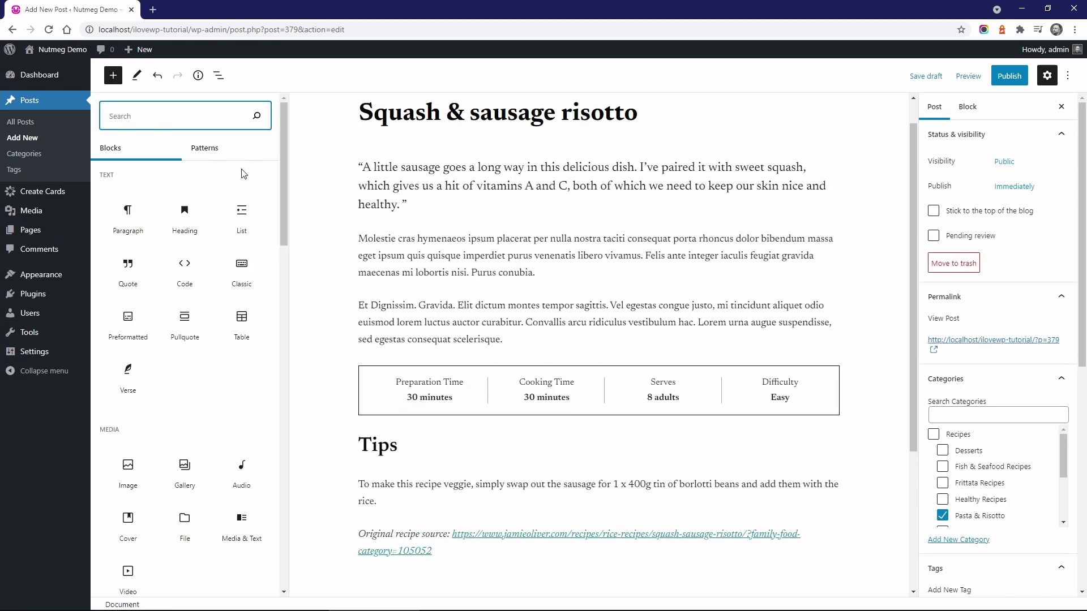
left_click(209, 148)
left_click(123, 179)
left_click(117, 244)
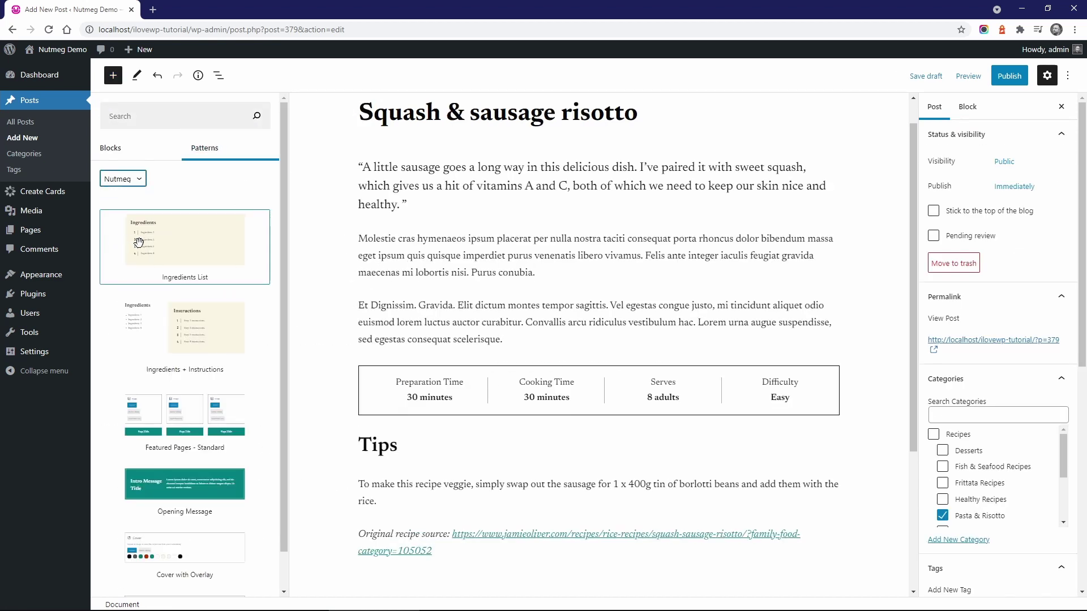
left_click(166, 321)
scroll(374, 320, "down", 1)
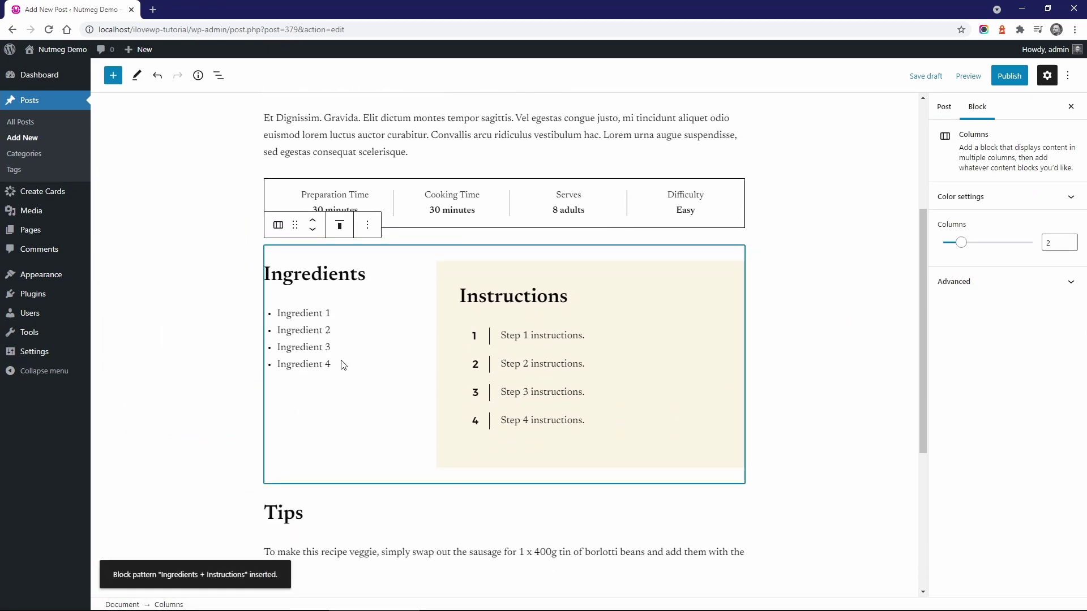
left_click_drag(497, 308, 672, 365)
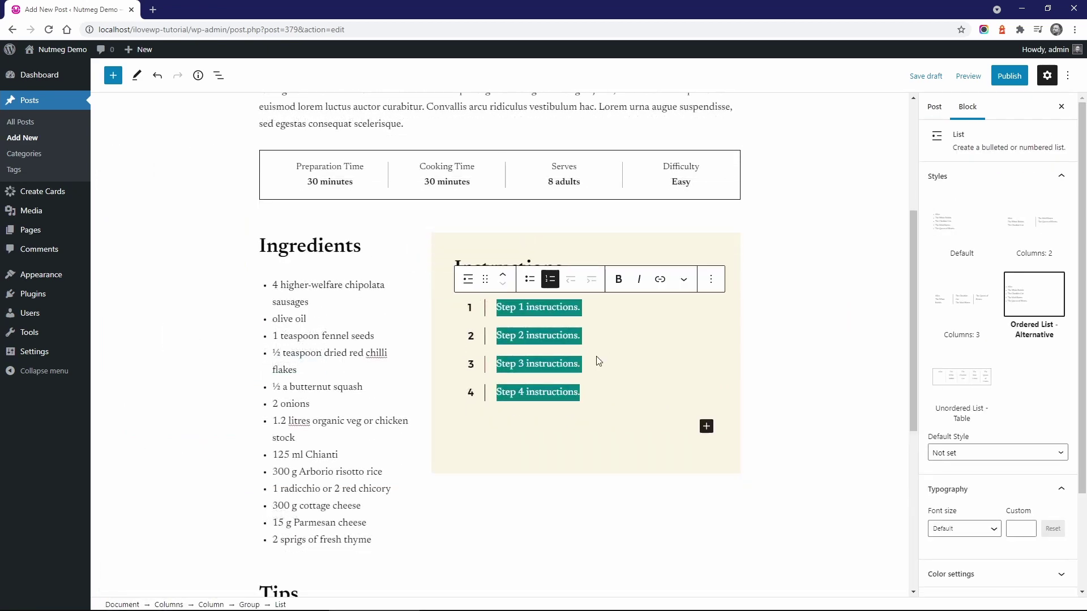
key("ctrl+v")
scroll(597, 340, "up", 5)
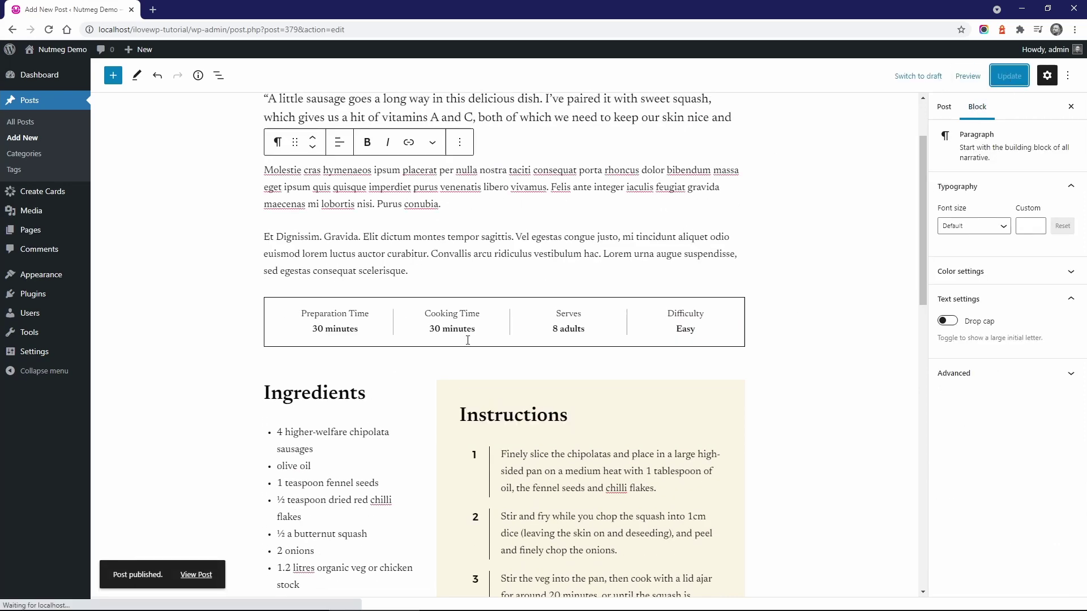
left_click(197, 574)
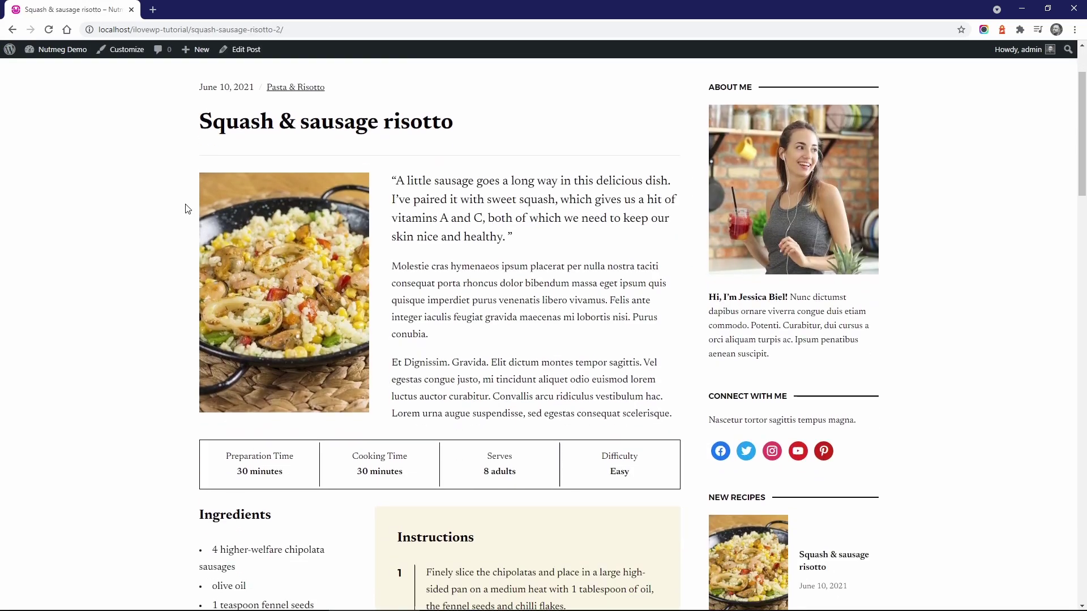
scroll(187, 209, "down", 3)
scroll(187, 209, "down", 4)
scroll(187, 208, "down", 2)
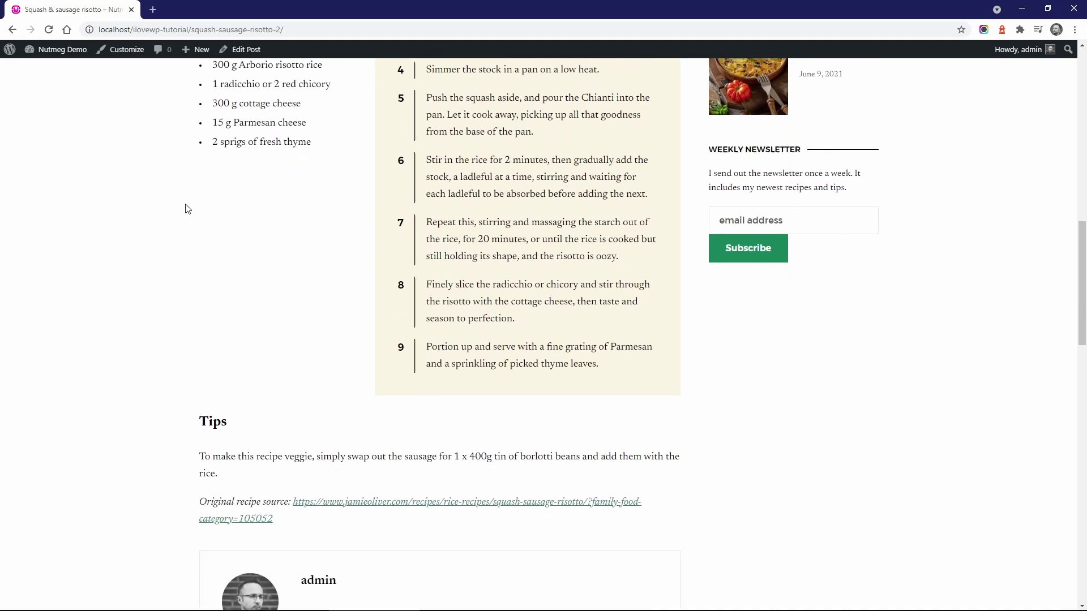
scroll(187, 208, "up", 4)
scroll(187, 210, "up", 5)
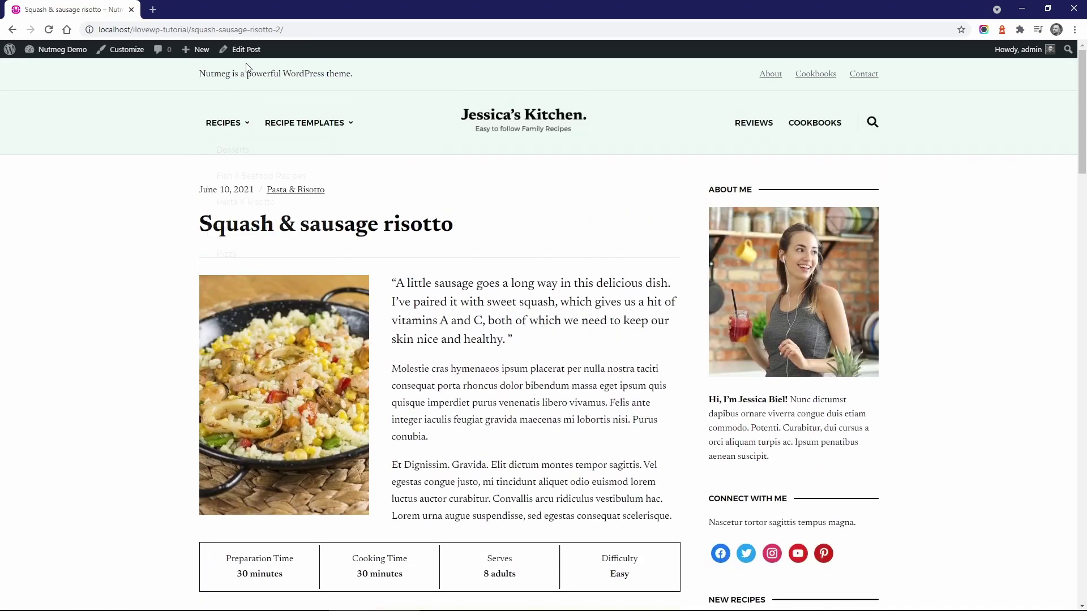
- Back in the editor, add a Create Recipe block after the tips
left_click(245, 50)
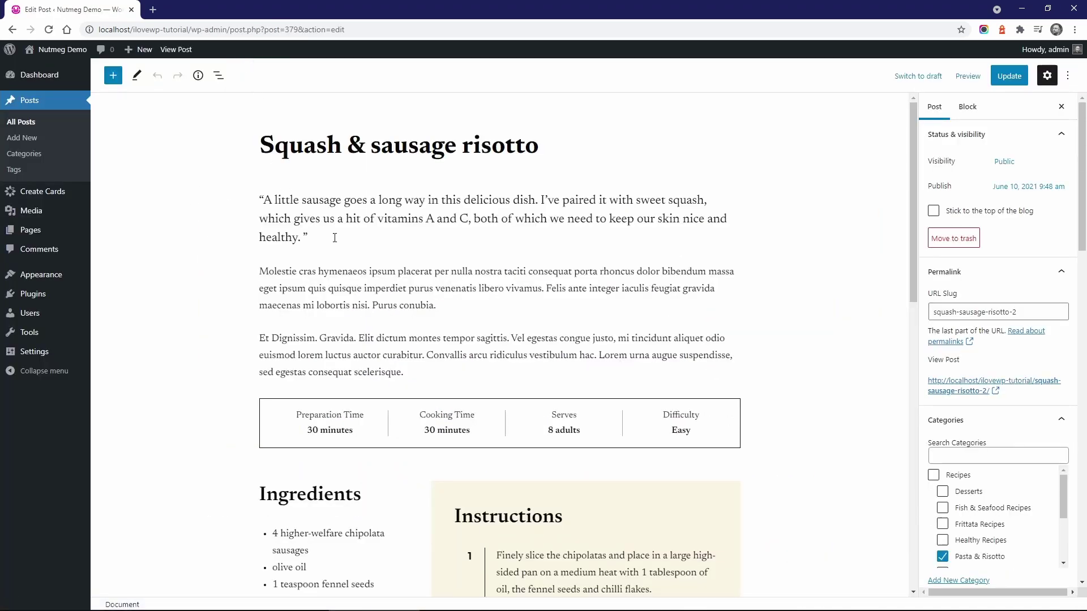
scroll(334, 238, "down", 2)
scroll(365, 280, "down", 3)
scroll(398, 318, "down", 5)
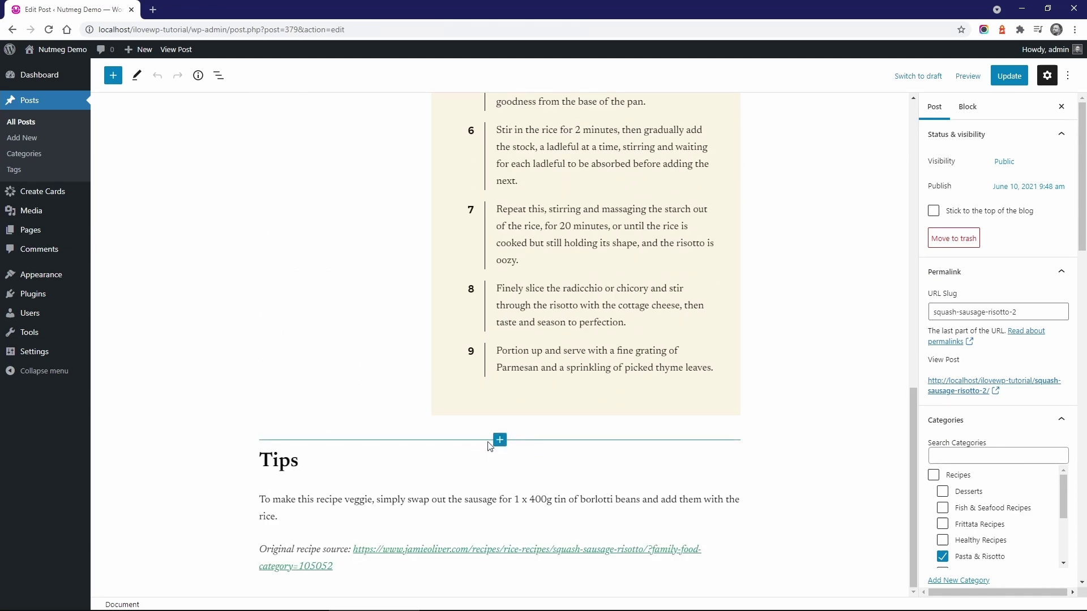
left_click(499, 441)
left_click(500, 413)
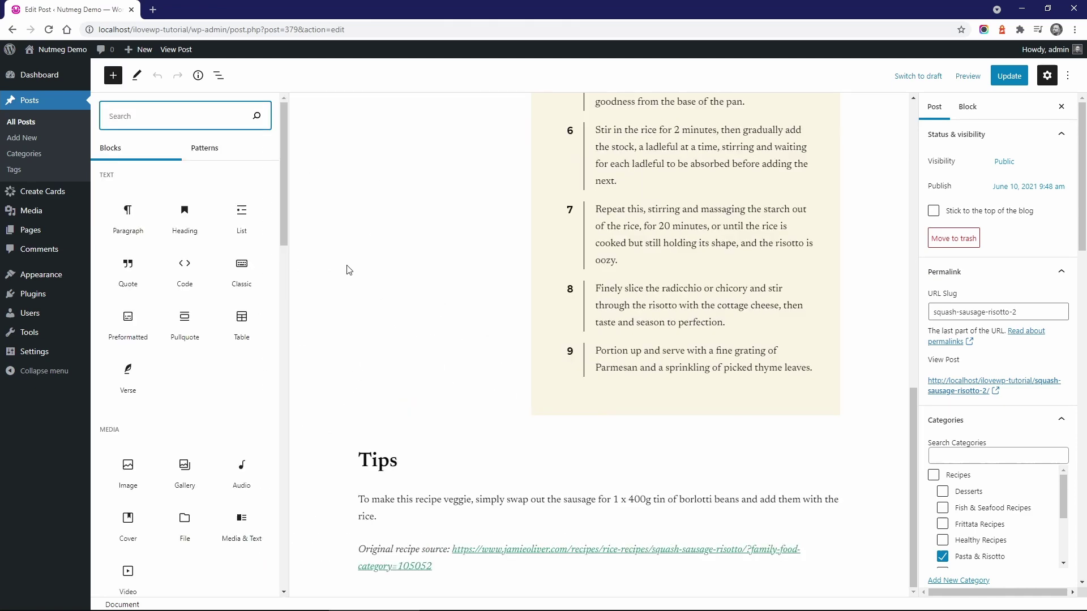
scroll(184, 221, "down", 5)
scroll(185, 281, "down", 5)
scroll(184, 362, "down", 5)
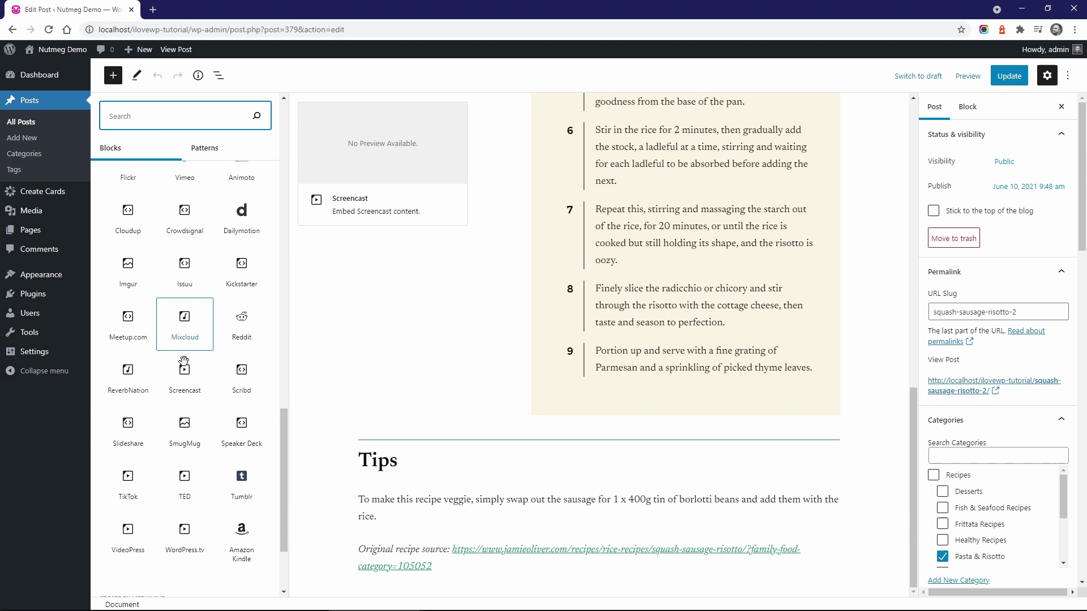
scroll(184, 362, "down", 3)
left_click(130, 520)
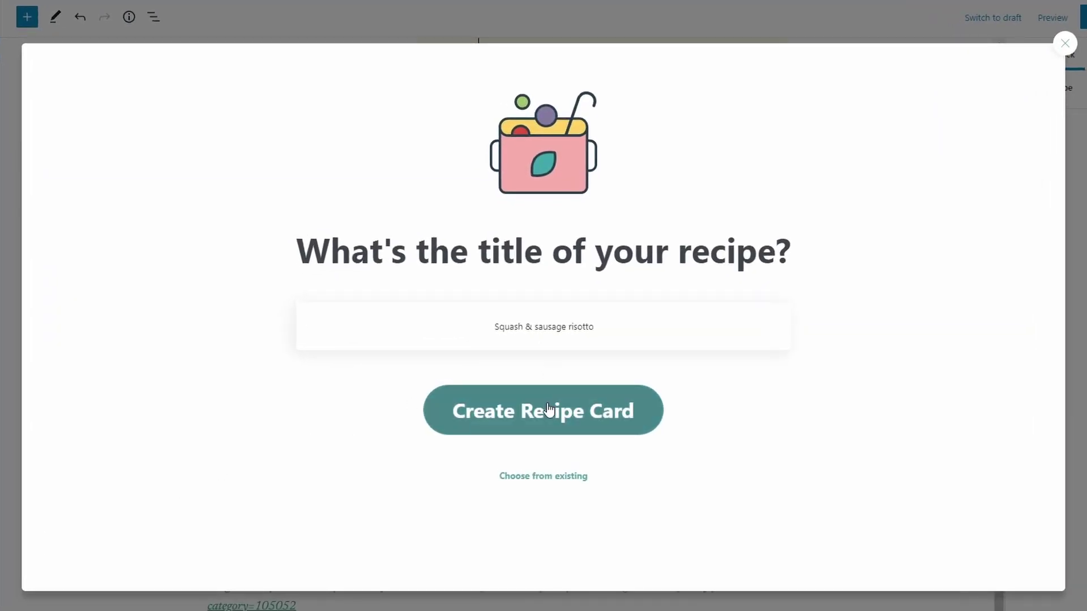
- Create the 'Squash & sausage risotto' recipe card with the risotto pan photo as its image
left_click(545, 410)
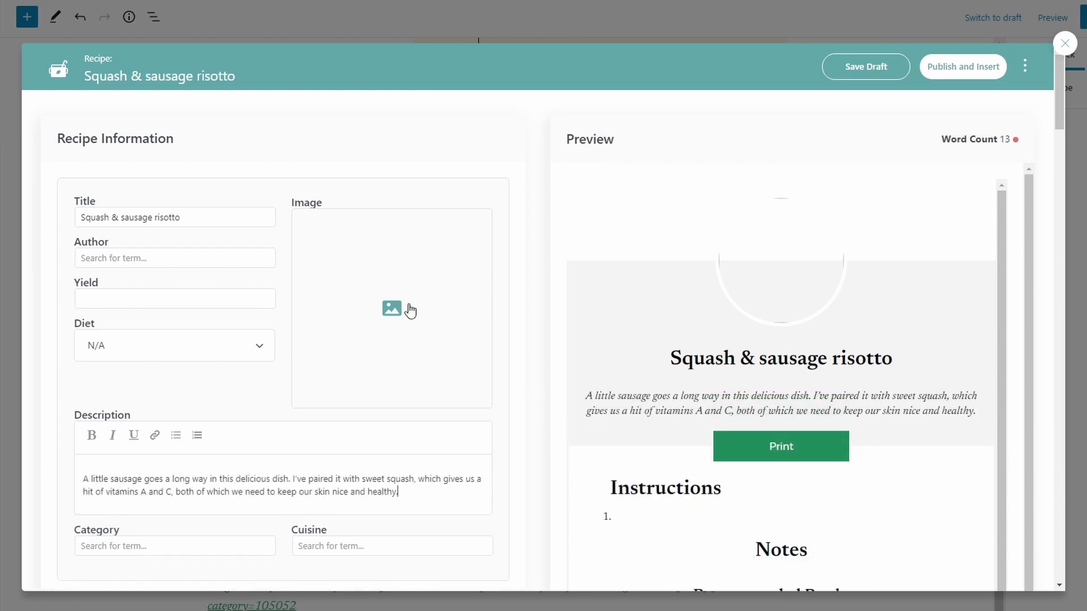
left_click(410, 310)
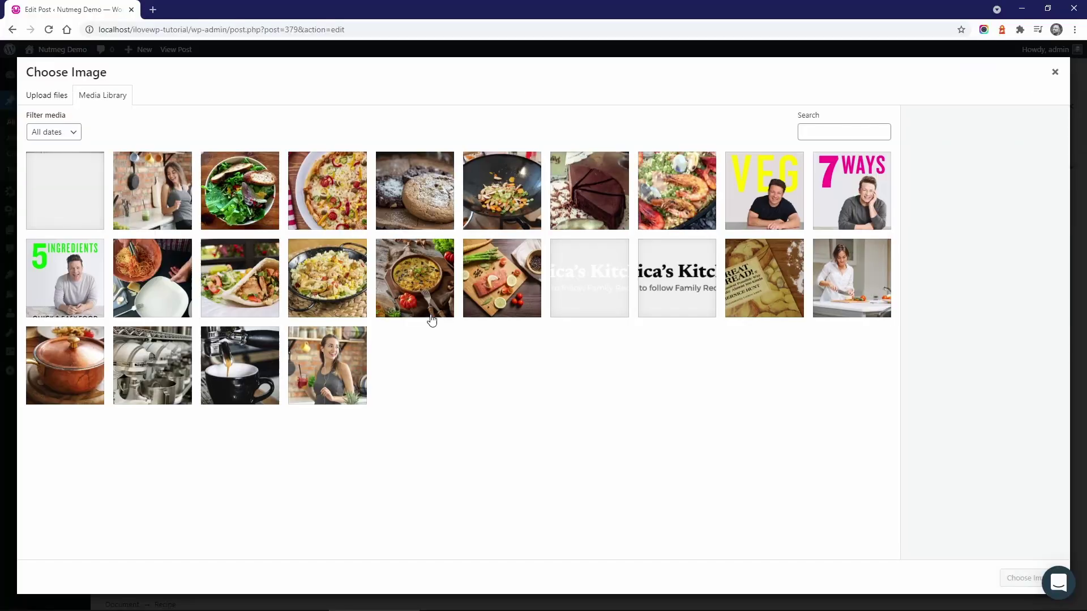
left_click(357, 295)
left_click(1006, 579)
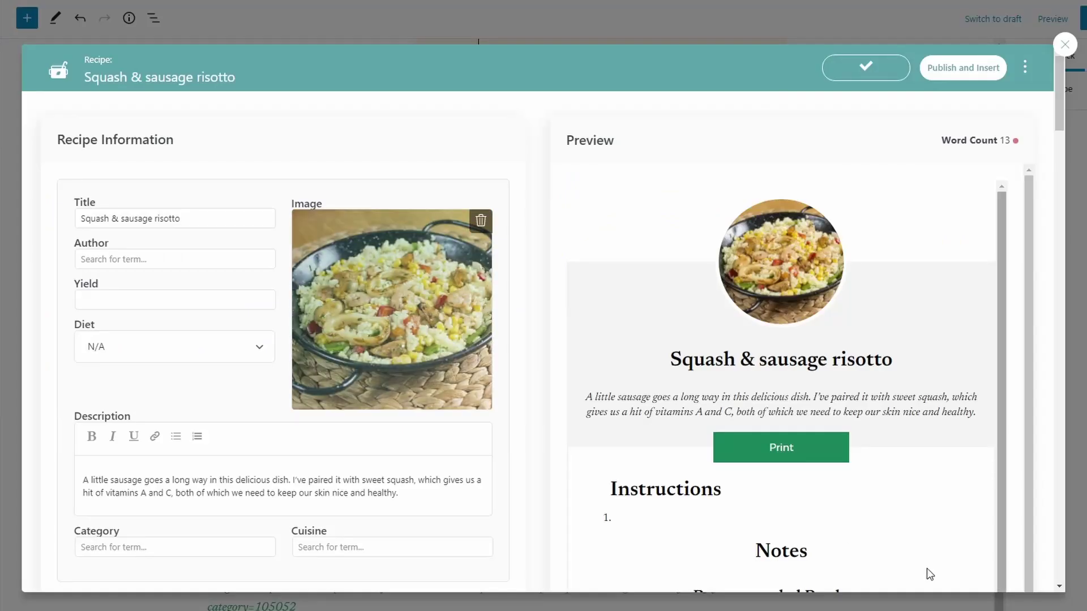
type("6 servings")
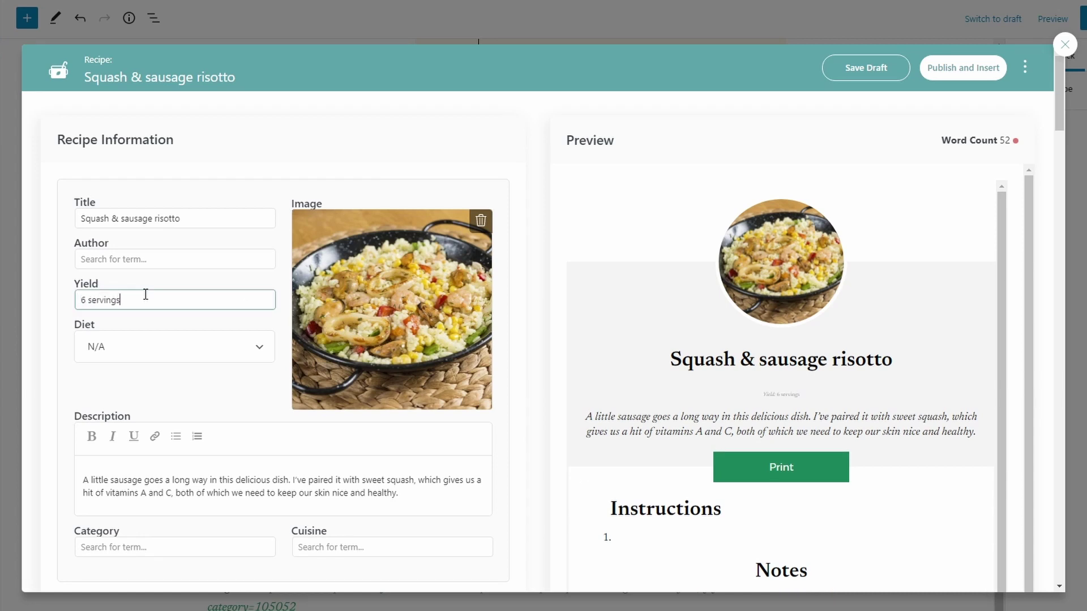
scroll(176, 301, "down", 2)
scroll(184, 292, "down", 3)
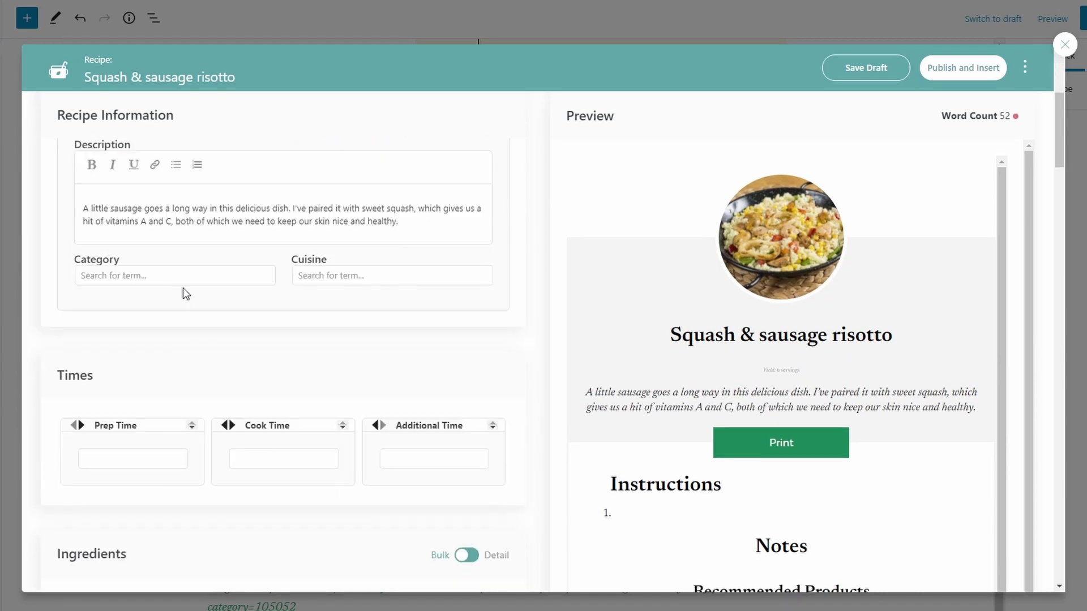
- Give the card the Pasta & Risotto category and 30-minute prep time, then begin the ingredients
left_click(142, 277)
scroll(118, 374, "down", 2)
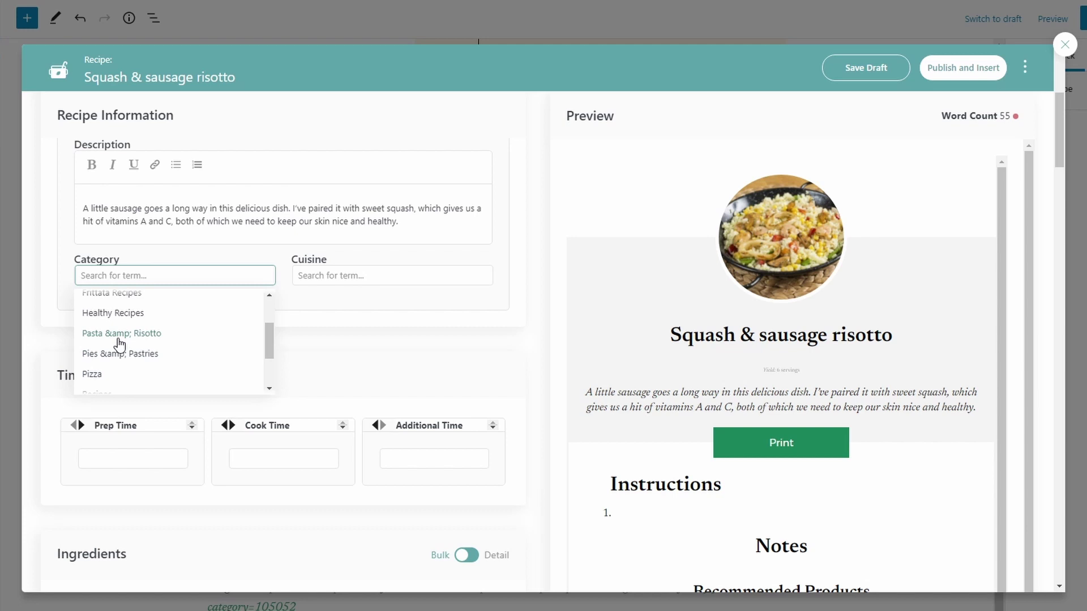
left_click(116, 336)
scroll(221, 327, "down", 1)
left_click(136, 386)
type("3")
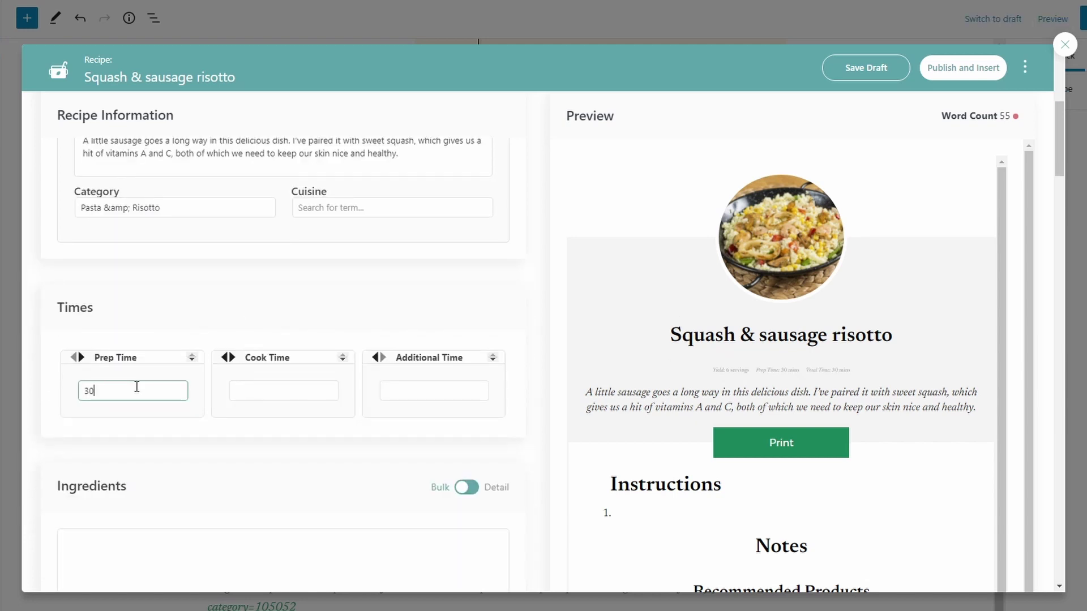
type("0")
scroll(257, 382, "down", 1)
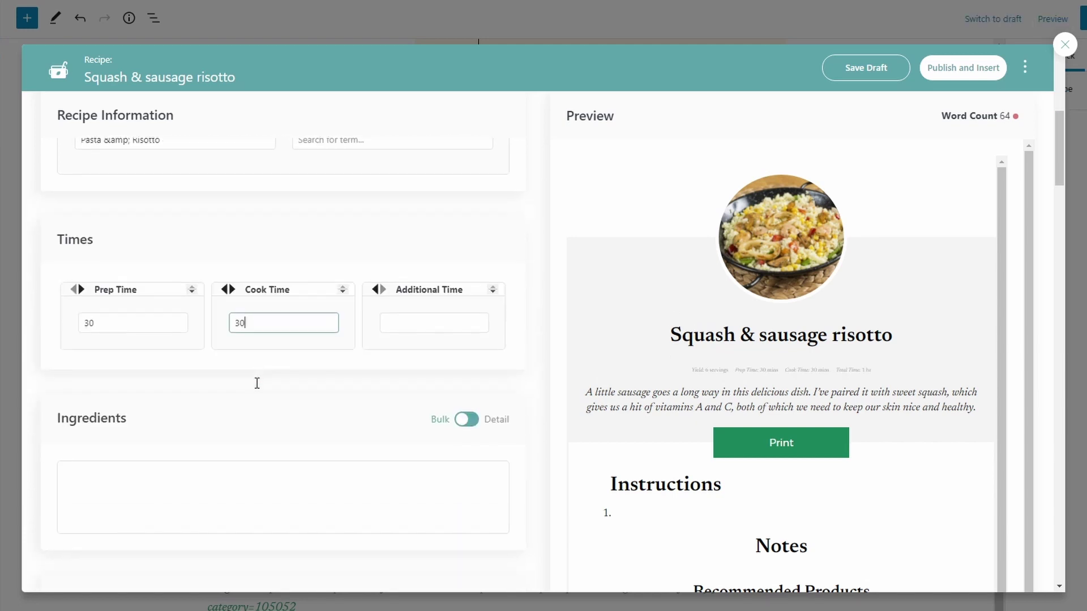
scroll(238, 356, "down", 2)
scroll(238, 357, "down", 1)
left_click(203, 301)
- Paste the ingredients and nine instruction steps, then optimize the steps into a numbered list
type("4 higher-welfare chipolata sausages olive oil 1 teaspoon fennel seeds ½ teaspoon dried red chilli flakes ½ a butternut squash 2 onions 1.2 litres organic veg or chicken stock 125 ml Chianti 300 g Arborio risotto rice 1 radicchio or 2 red chicory 300 g cottage cheese 15 g Parmesan cheese 2 sprigs of fresh thyme")
scroll(185, 277, "down", 1)
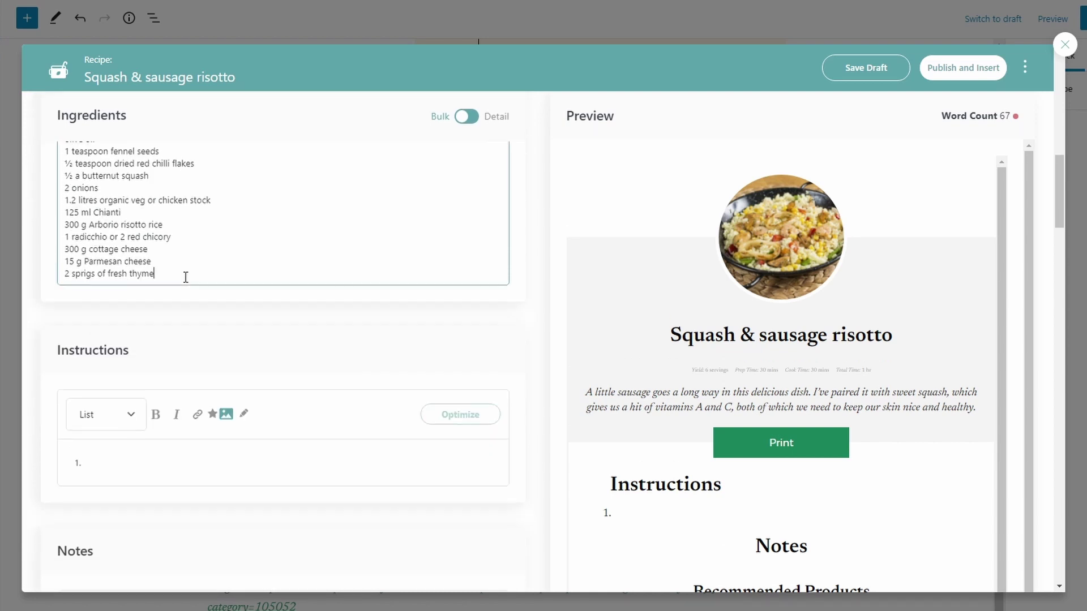
scroll(124, 332, "down", 2)
right_click(125, 332)
left_click(180, 438)
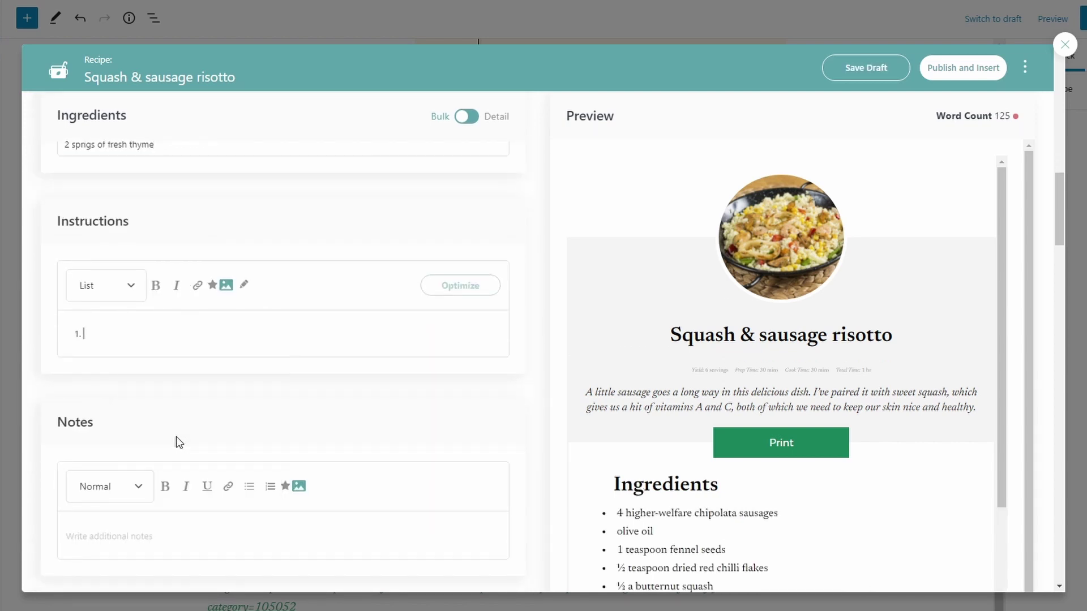
scroll(213, 383, "down", 2)
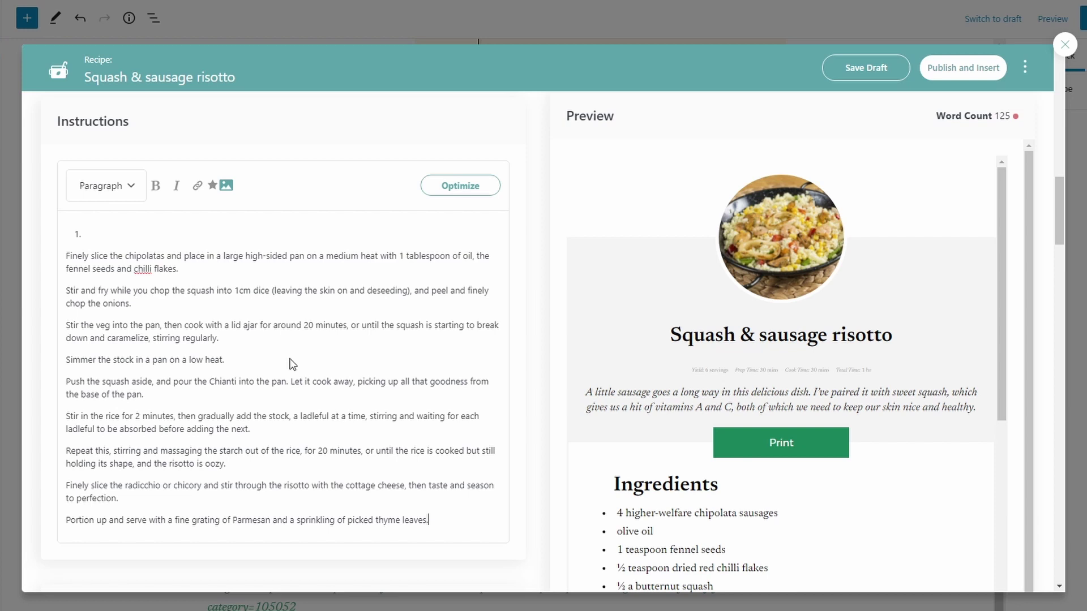
left_click(79, 234, "shift")
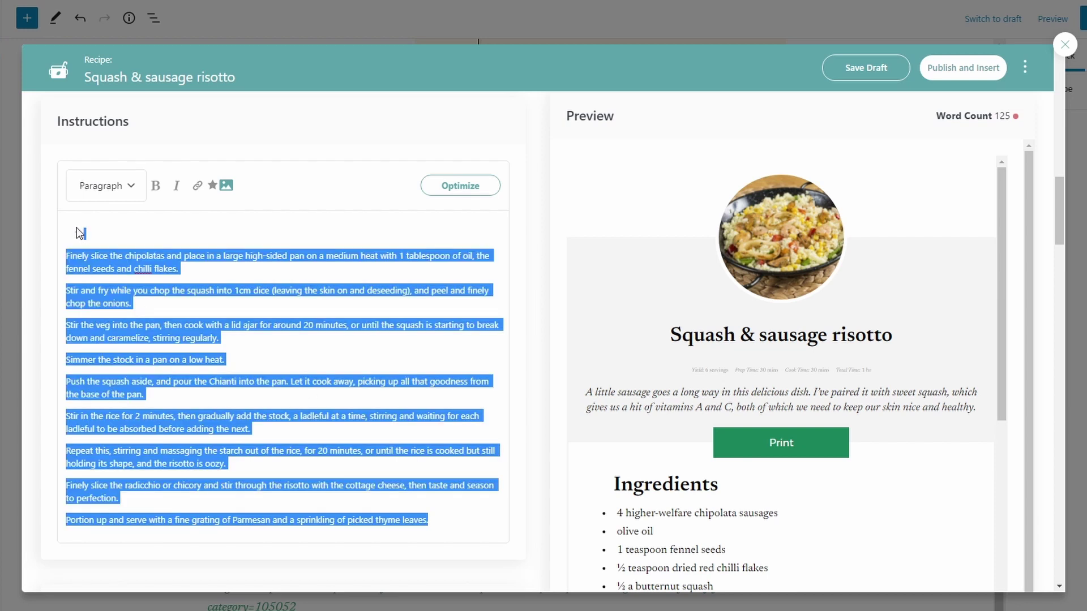
left_click(460, 185)
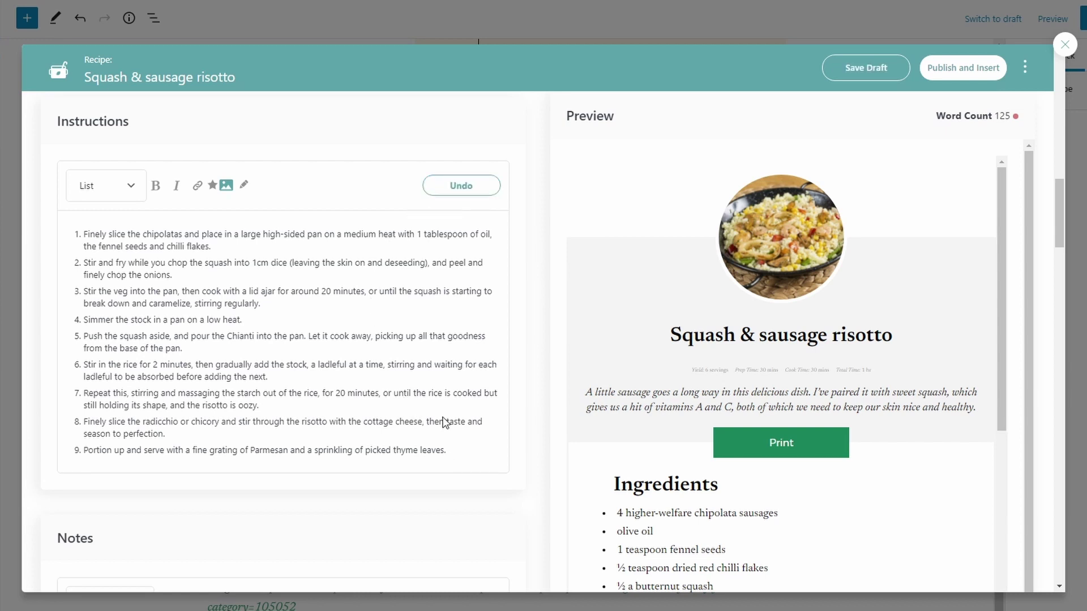
scroll(444, 420, "down", 3)
scroll(423, 371, "down", 3)
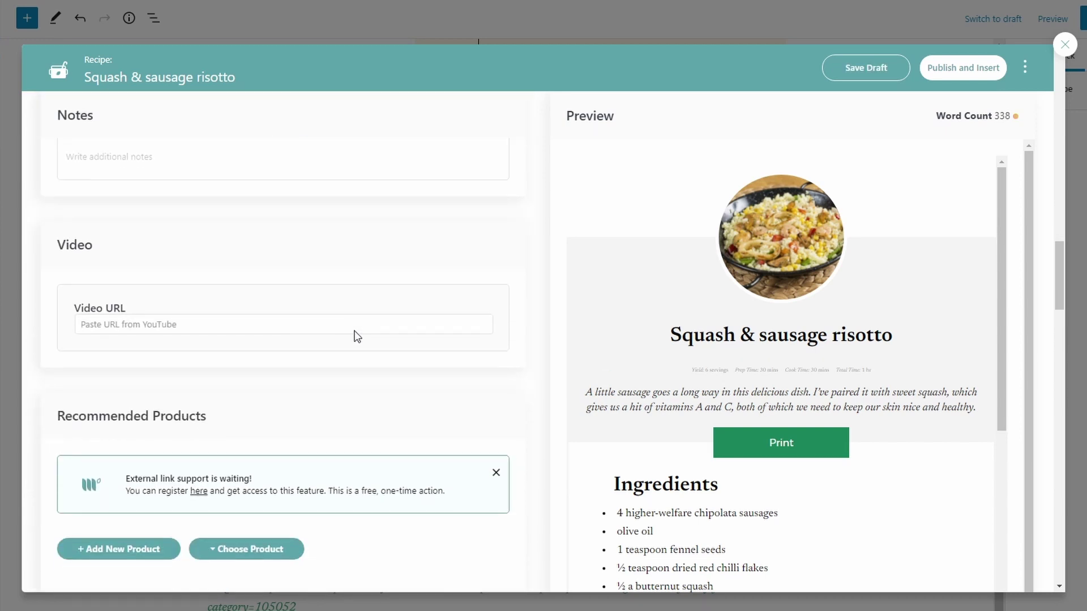
- Attach the YouTube risotto video to the recipe card by pasting its address
left_click(127, 277)
right_click(128, 277)
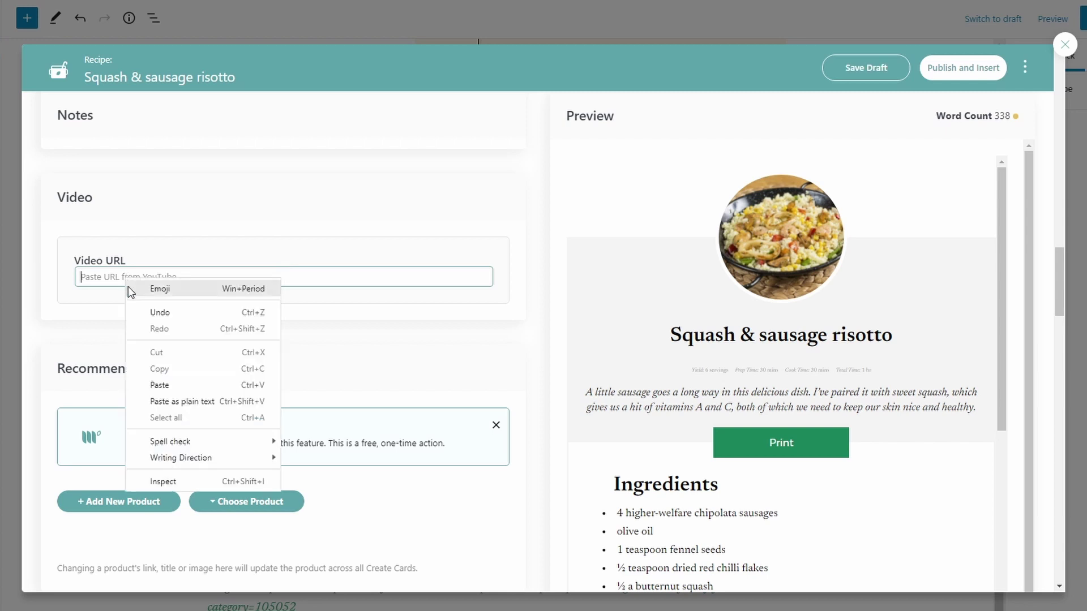
left_click(166, 380)
type("https://www.youtube.com/watch?v=f1slhK8JG84")
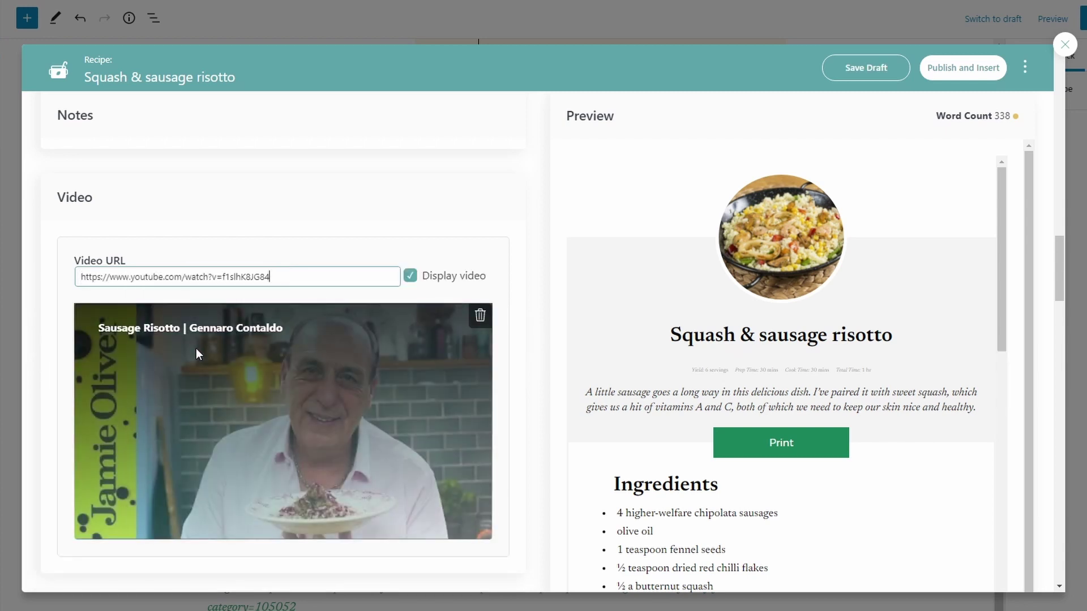
scroll(340, 306, "down", 1)
scroll(444, 371, "down", 3)
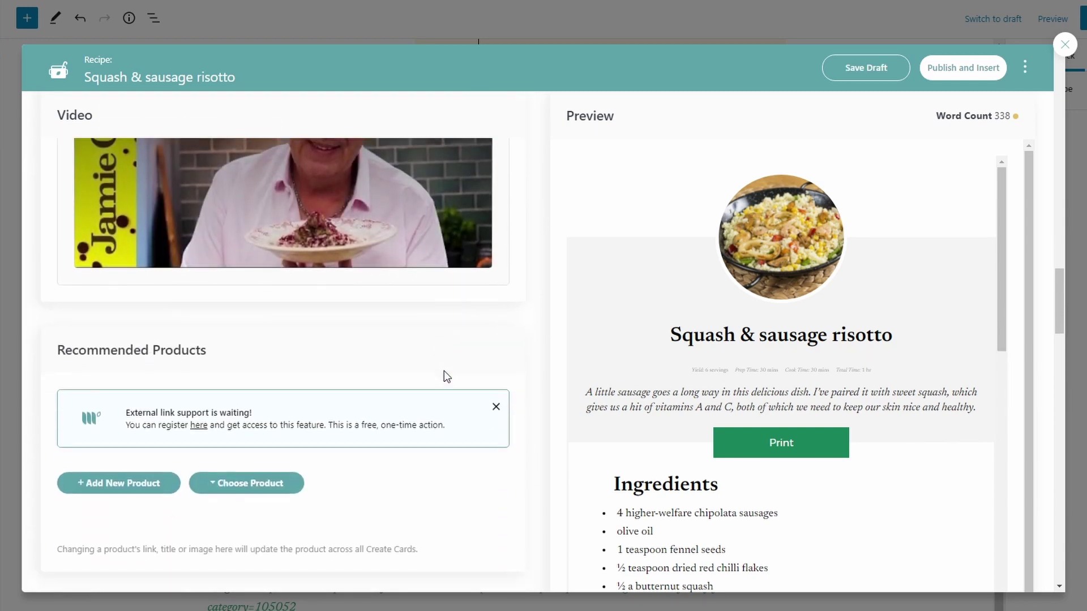
scroll(437, 381, "down", 3)
scroll(346, 356, "down", 2)
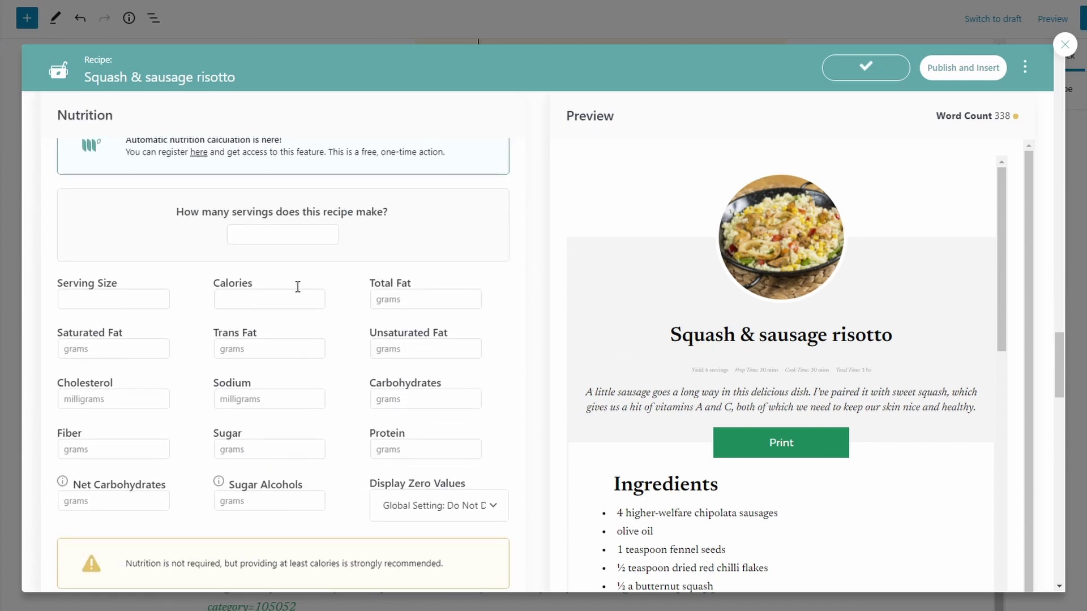
- Enter nutrition of 8 servings, 150g serving size and 250 calories
left_click(274, 167)
left_click(137, 228)
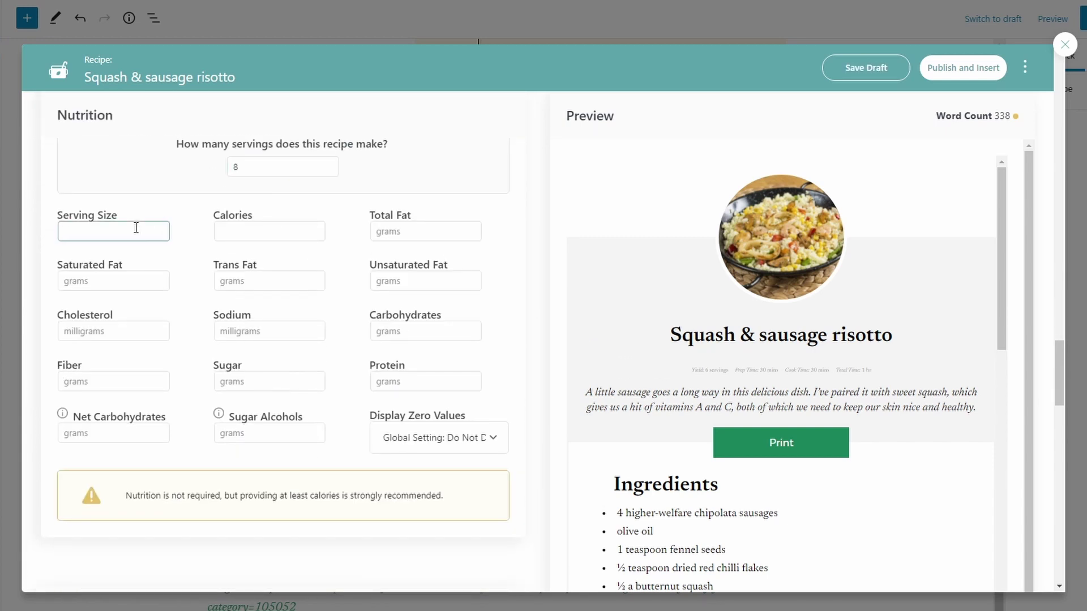
type("150g")
key("Tab")
type("250")
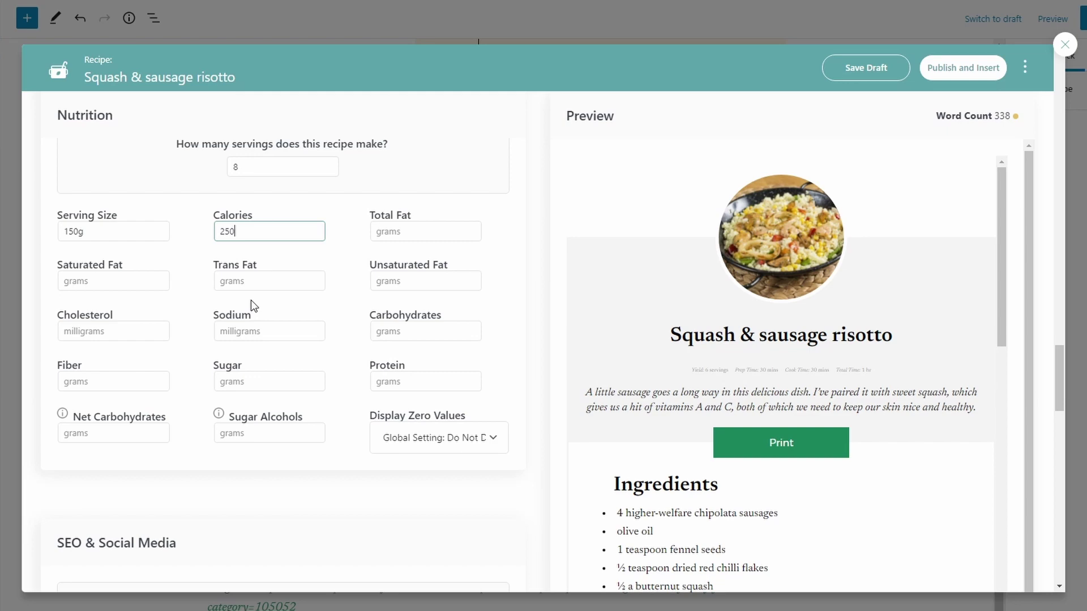
scroll(318, 314, "down", 2)
scroll(383, 292, "down", 2)
scroll(377, 311, "down", 2)
scroll(336, 314, "down", 1)
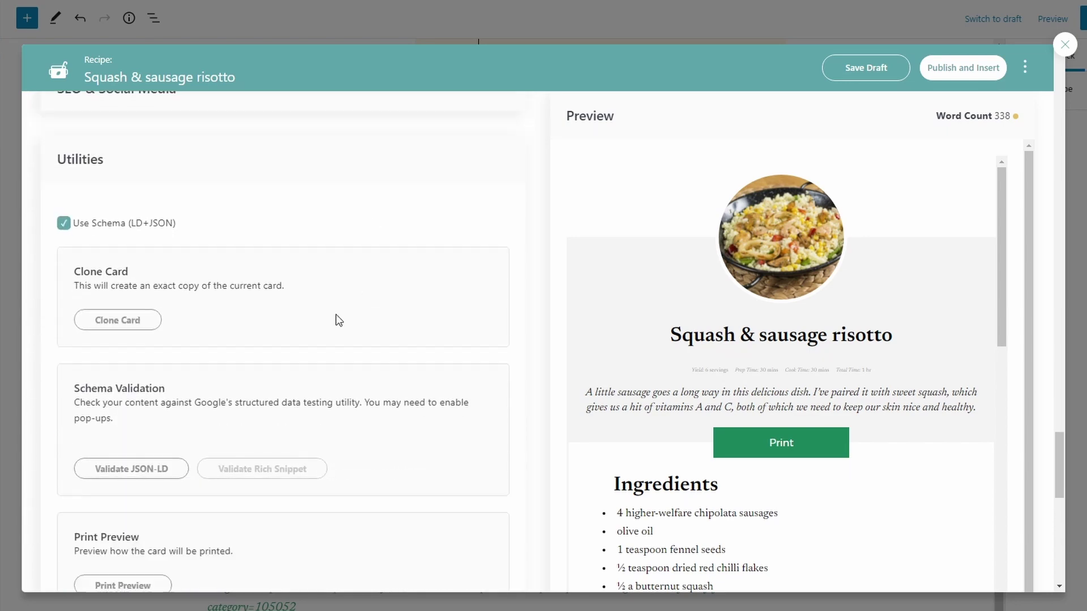
scroll(260, 323, "down", 2)
scroll(261, 322, "down", 2)
scroll(257, 318, "down", 2)
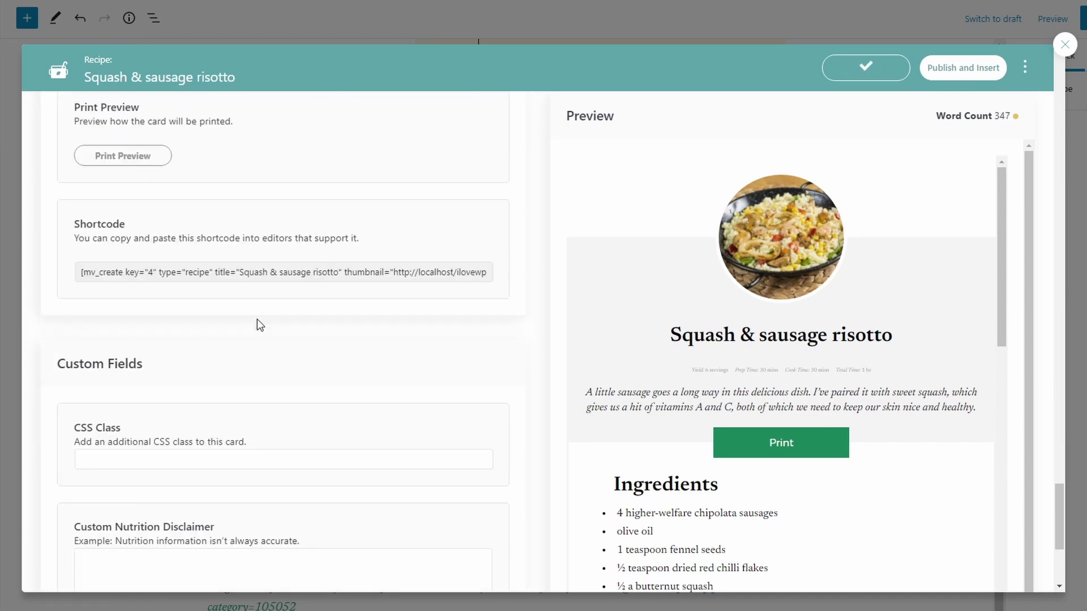
scroll(258, 324, "down", 3)
scroll(279, 322, "up", 4)
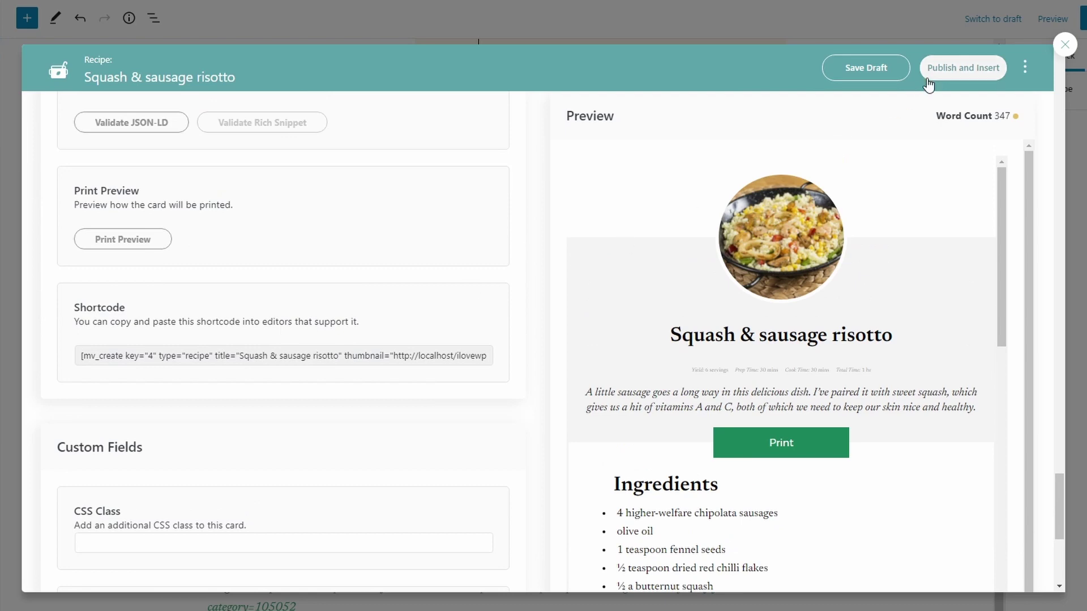
- Publish and insert the recipe card, update the post, and view it live
left_click(947, 68)
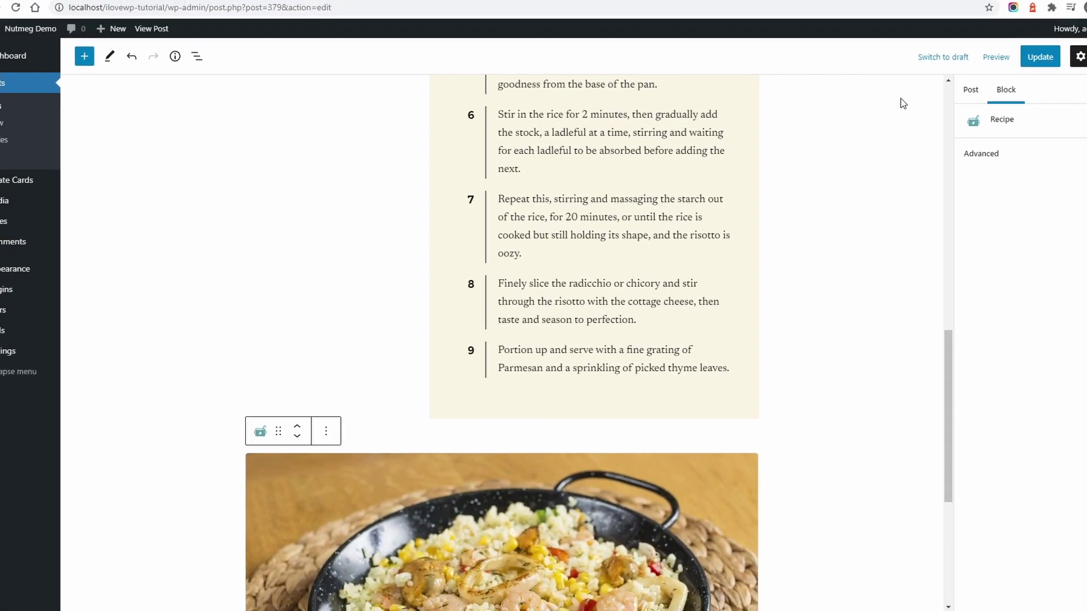
scroll(440, 421, "down", 3)
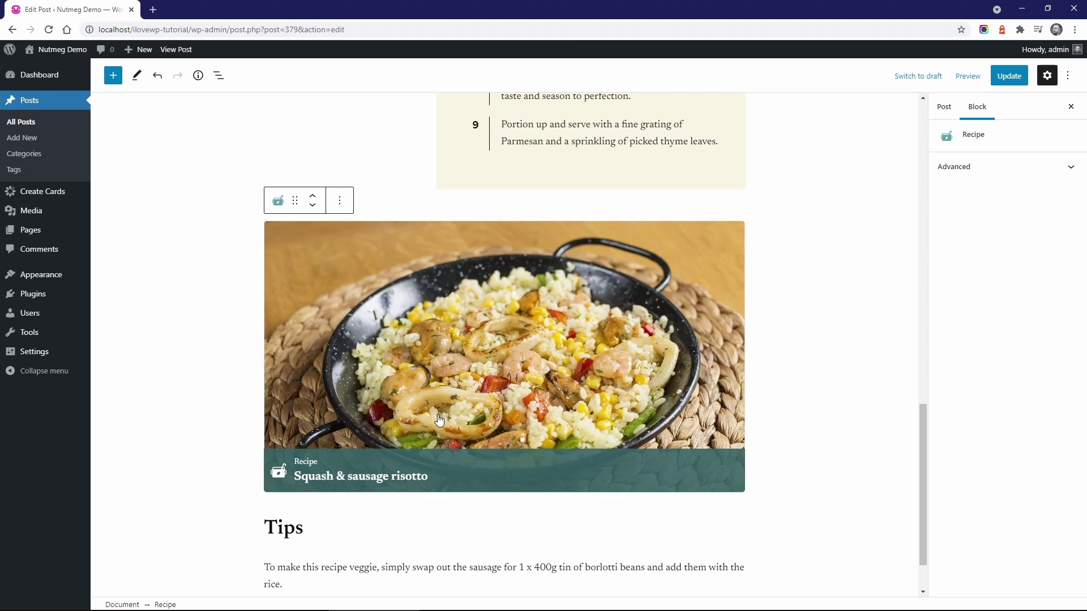
left_click(1009, 75)
left_click(200, 577)
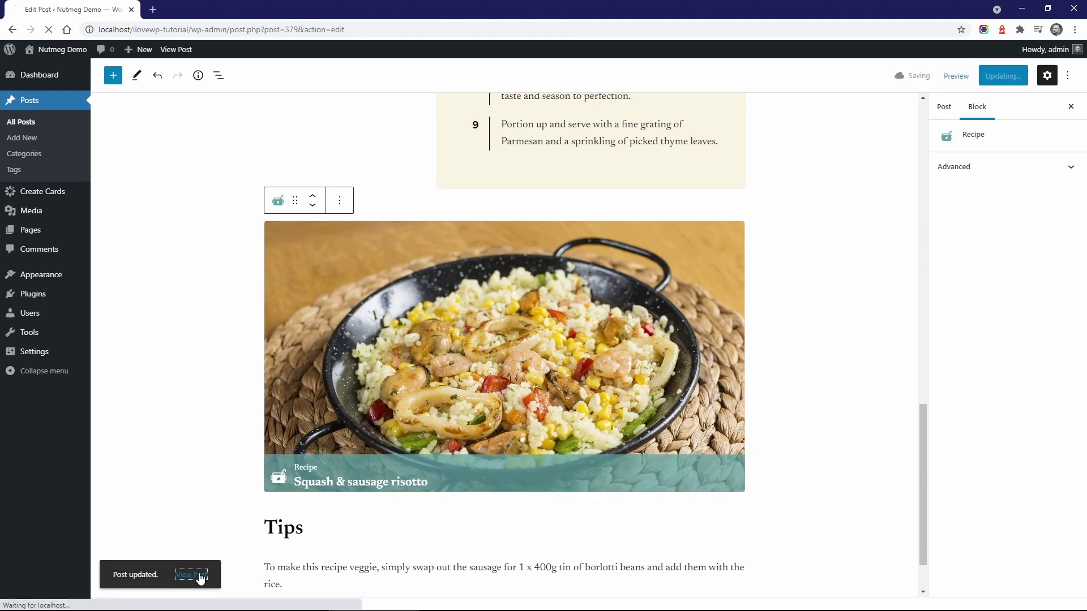
scroll(458, 241, "down", 4)
scroll(458, 241, "down", 6)
scroll(458, 241, "down", 5)
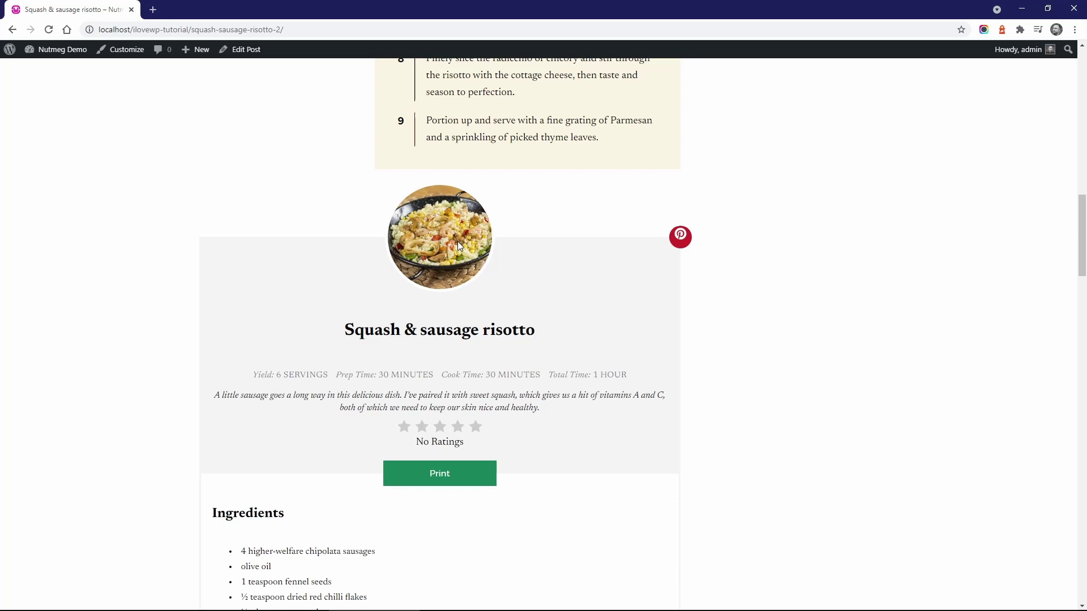
scroll(427, 291, "down", 1)
scroll(427, 292, "down", 1)
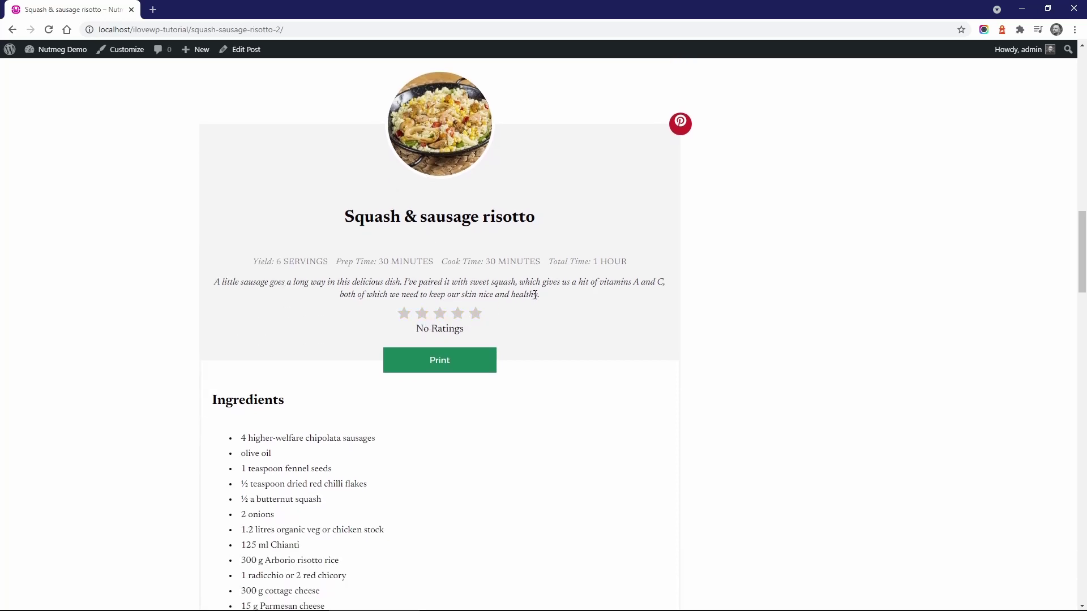
scroll(534, 297, "down", 1)
scroll(527, 305, "down", 3)
scroll(535, 284, "down", 3)
scroll(542, 255, "down", 2)
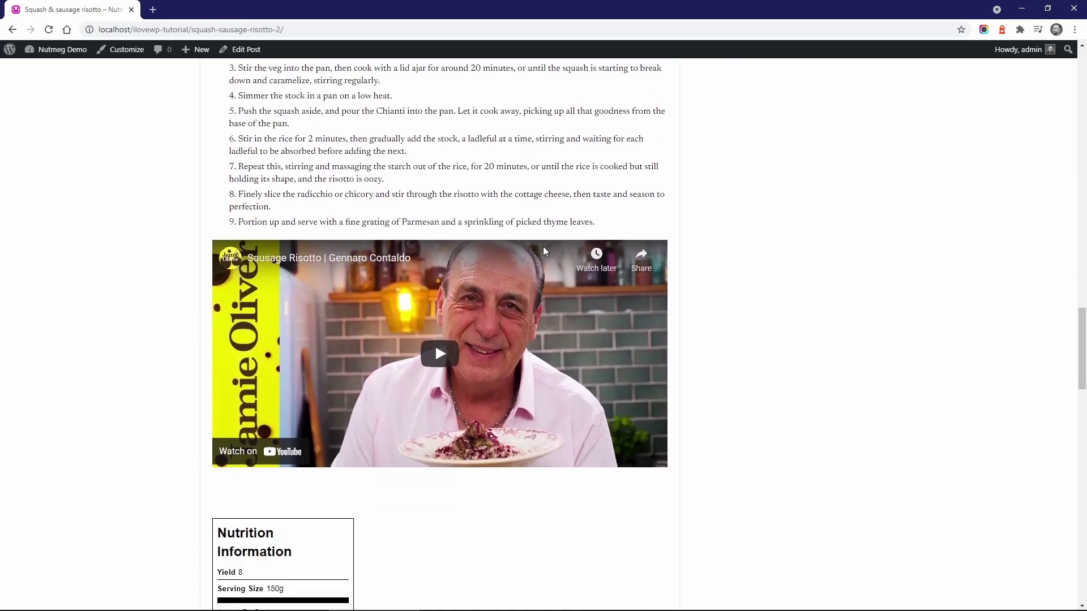
scroll(544, 247, "down", 2)
scroll(517, 369, "down", 1)
scroll(513, 374, "down", 1)
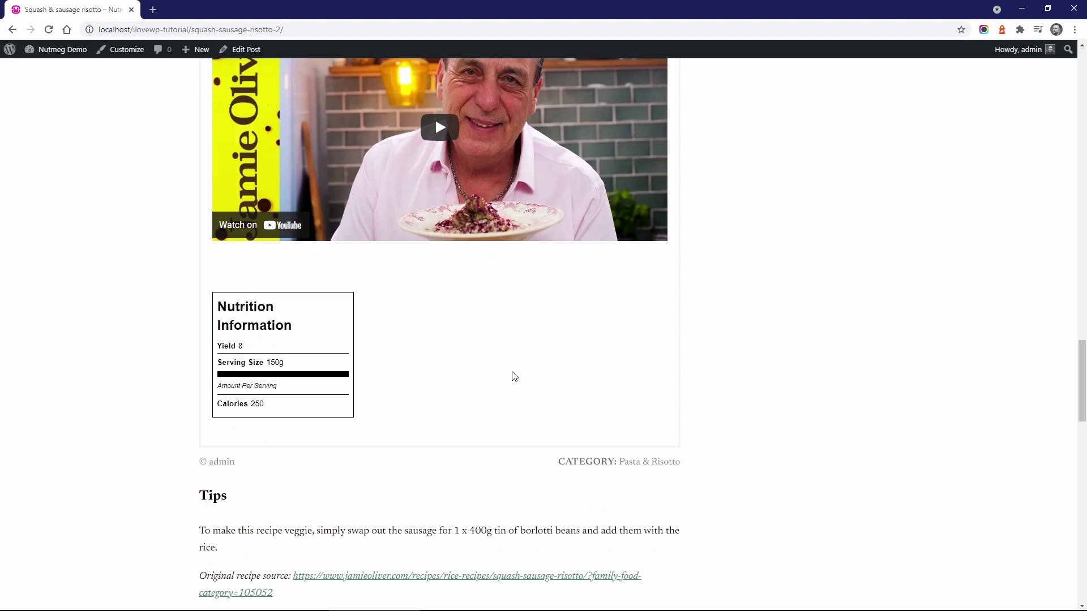
scroll(512, 377, "up", 3)
scroll(513, 374, "up", 1)
scroll(511, 373, "up", 3)
scroll(510, 372, "up", 3)
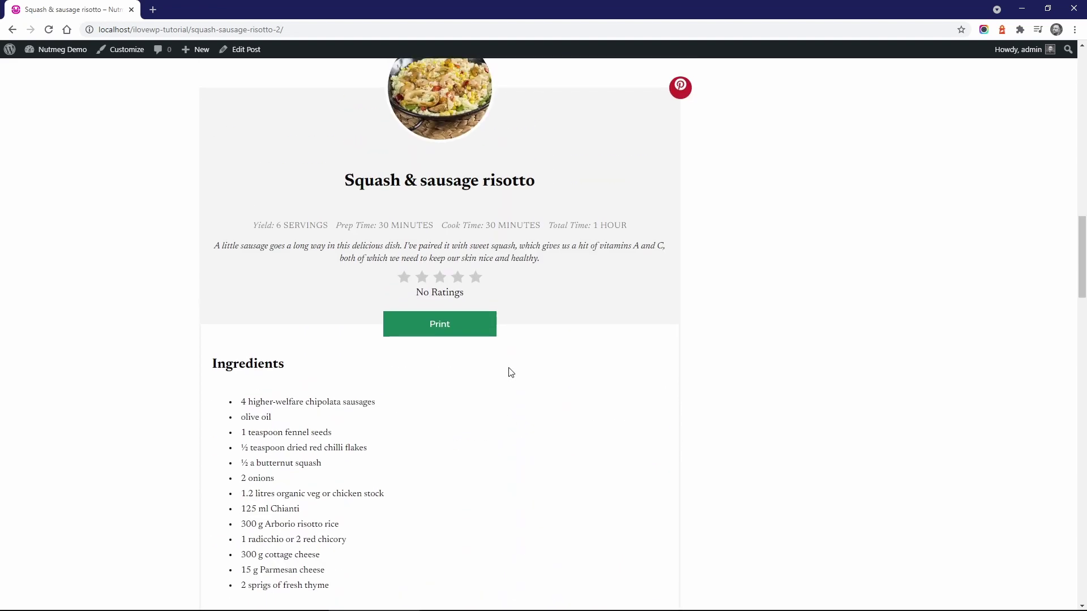
scroll(510, 373, "up", 1)
mouse_move(62, 50)
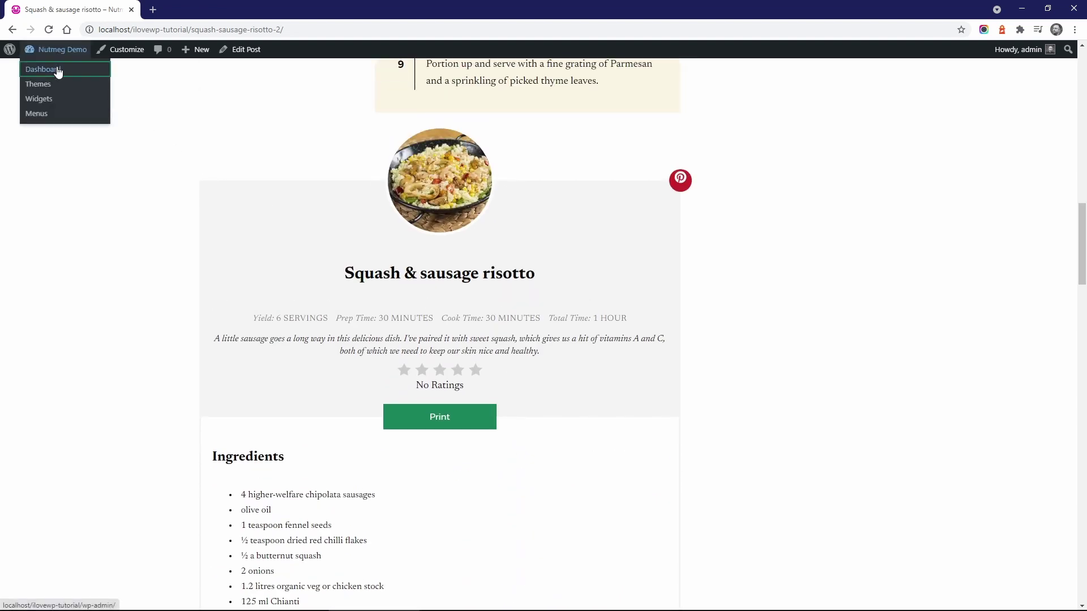
- Choose the Dark Classy Circle card style in a new settings tab and reload the post
middle_click(52, 68)
left_click(196, 10)
mouse_move(43, 160)
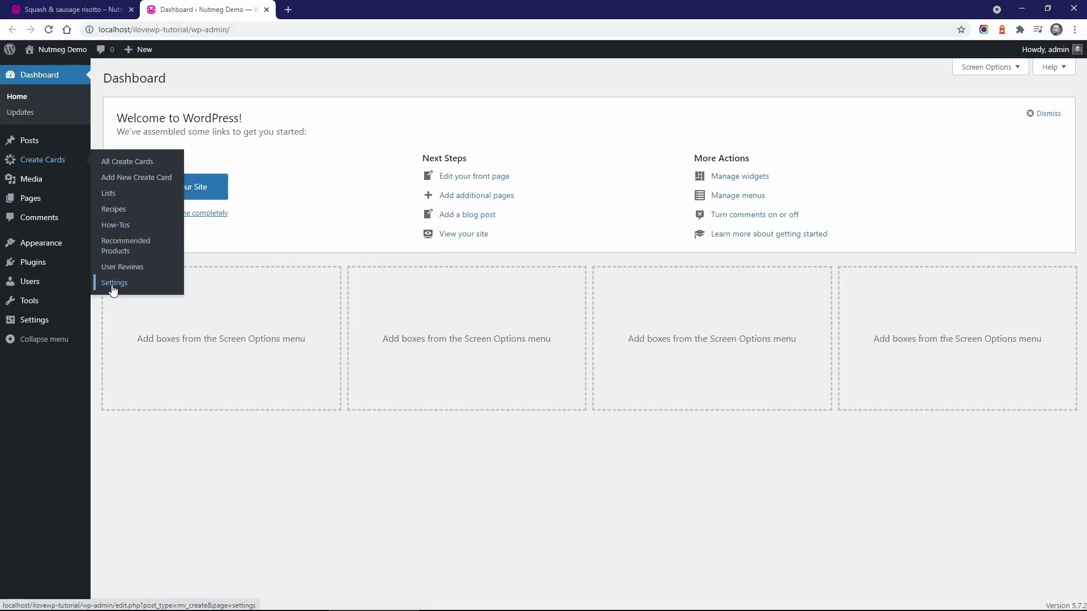
left_click(112, 283)
scroll(411, 313, "down", 1)
scroll(411, 313, "down", 3)
scroll(420, 340, "down", 4)
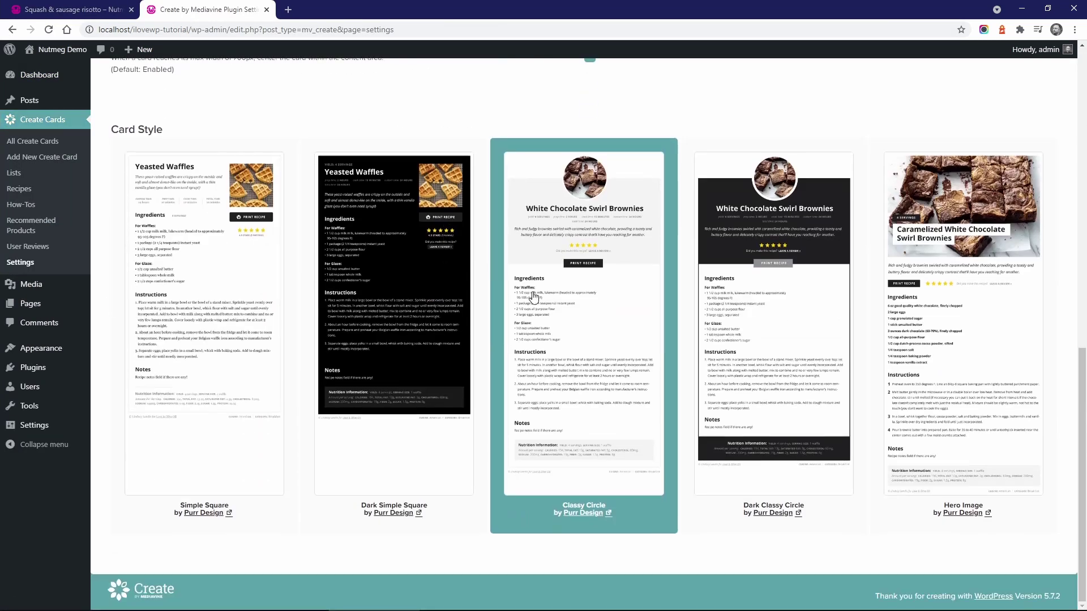
left_click(767, 312)
left_click(83, 13)
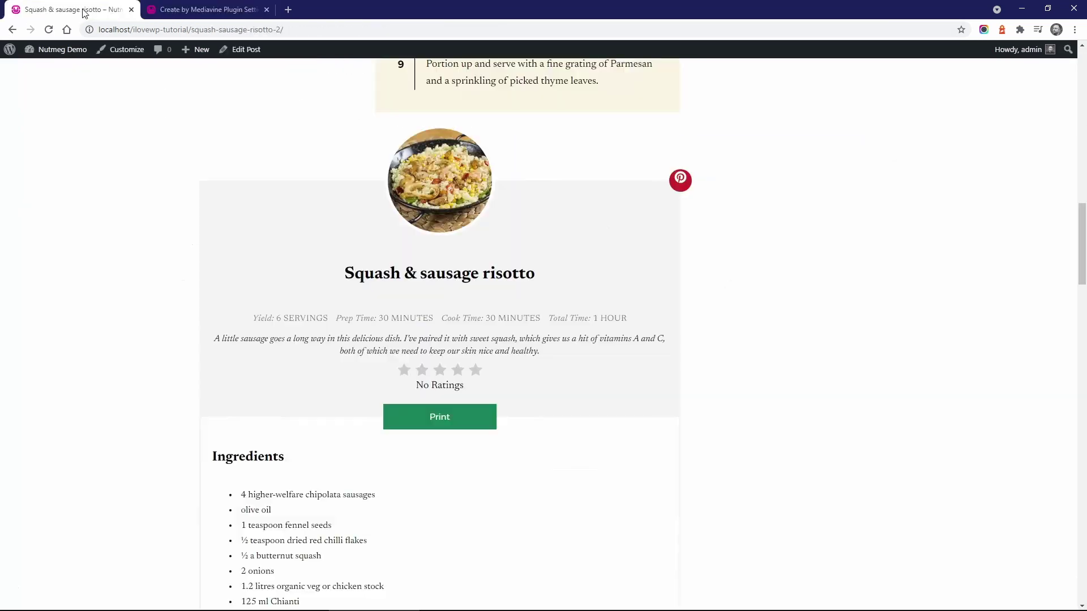
left_click(48, 29)
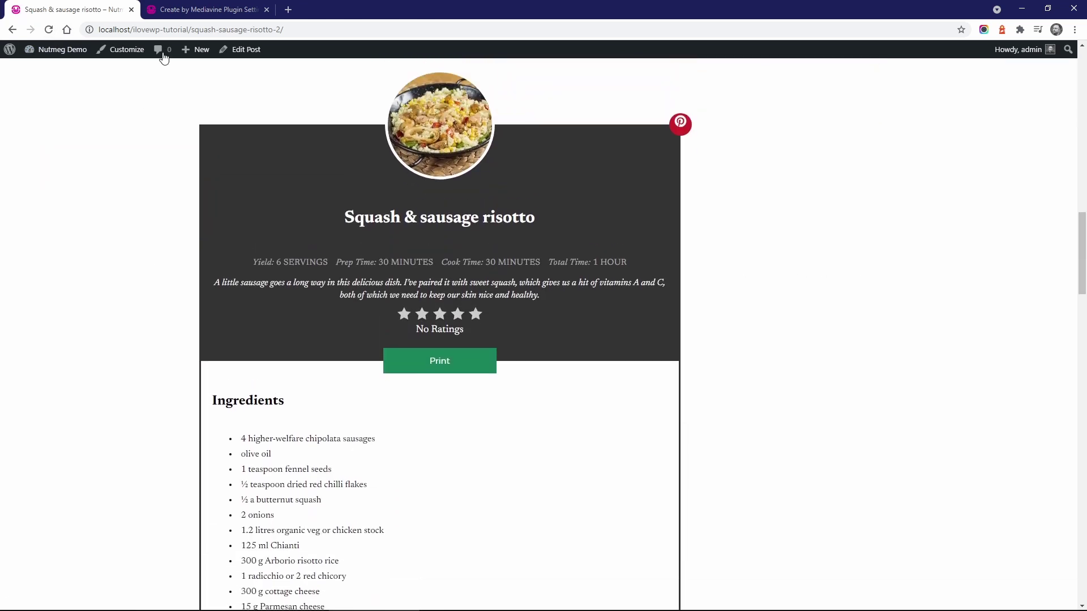
- Try the Hero Image card style and reload the post to compare
left_click(196, 10)
left_click(933, 299)
left_click(110, 17)
left_click(49, 30)
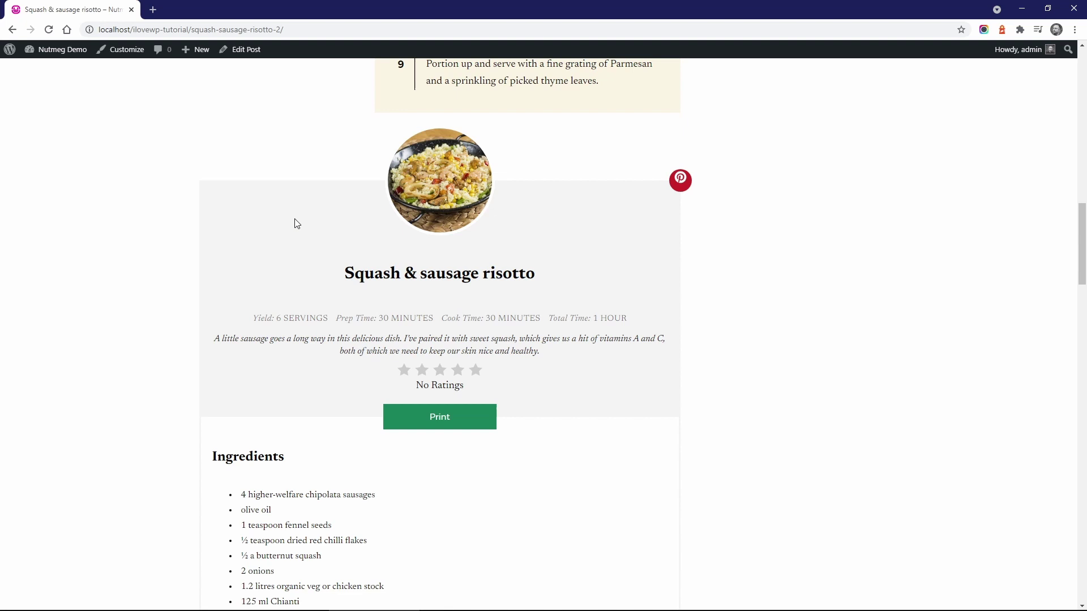
- Deactivate the Create by Mediavine plugin from Installed Plugins
left_click(60, 70)
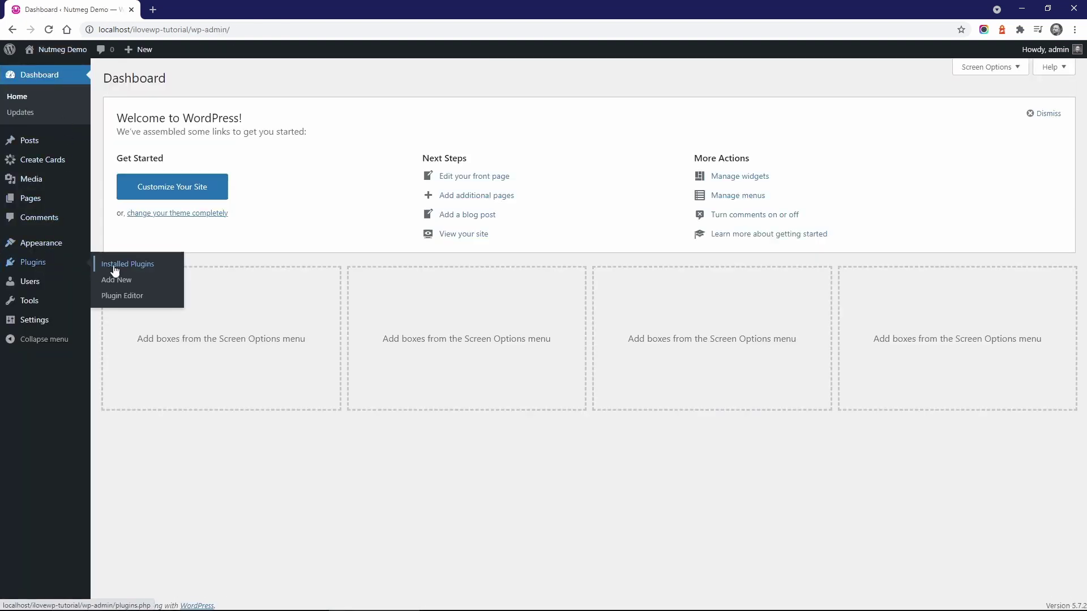
left_click(119, 264)
left_click(146, 216)
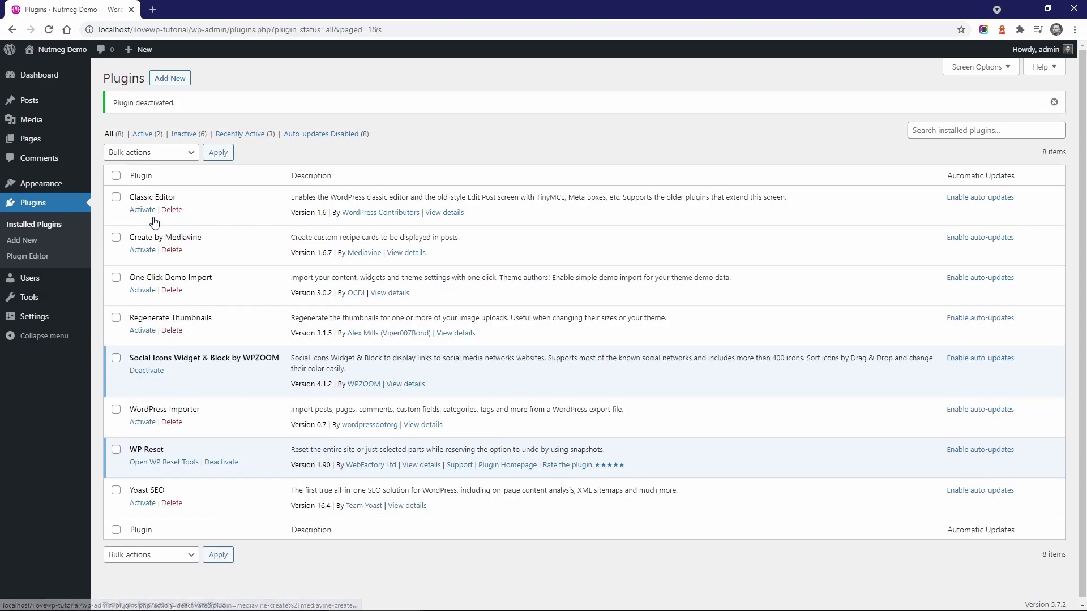
- View the live Squash & sausage risotto post, now showing raw shortcode
left_click(68, 53)
scroll(178, 238, "down", 5)
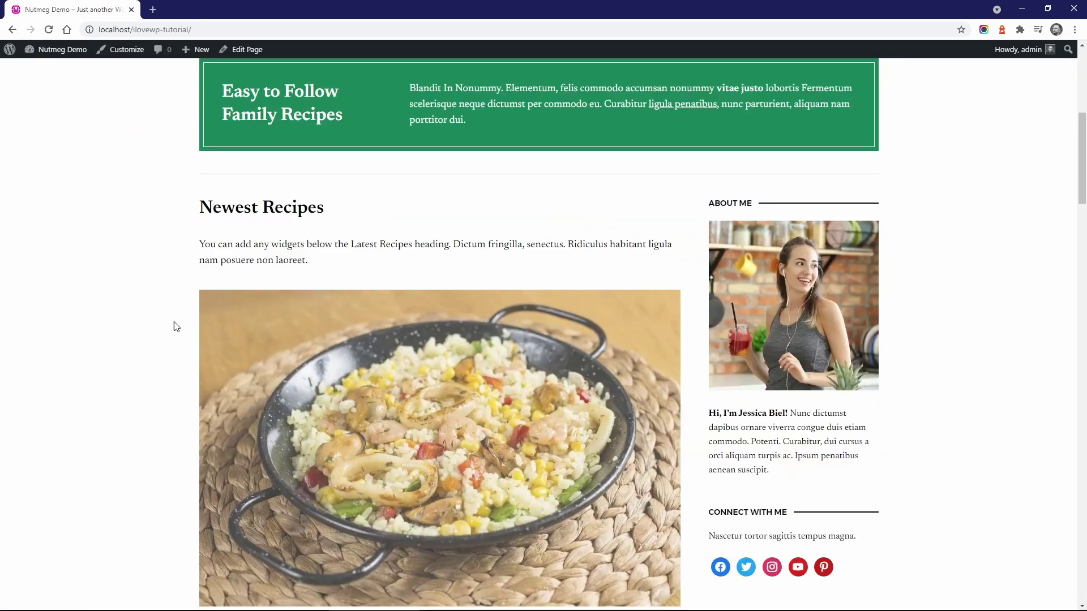
scroll(173, 323, "down", 1)
left_click(321, 328)
scroll(477, 320, "down", 2)
scroll(546, 316, "down", 6)
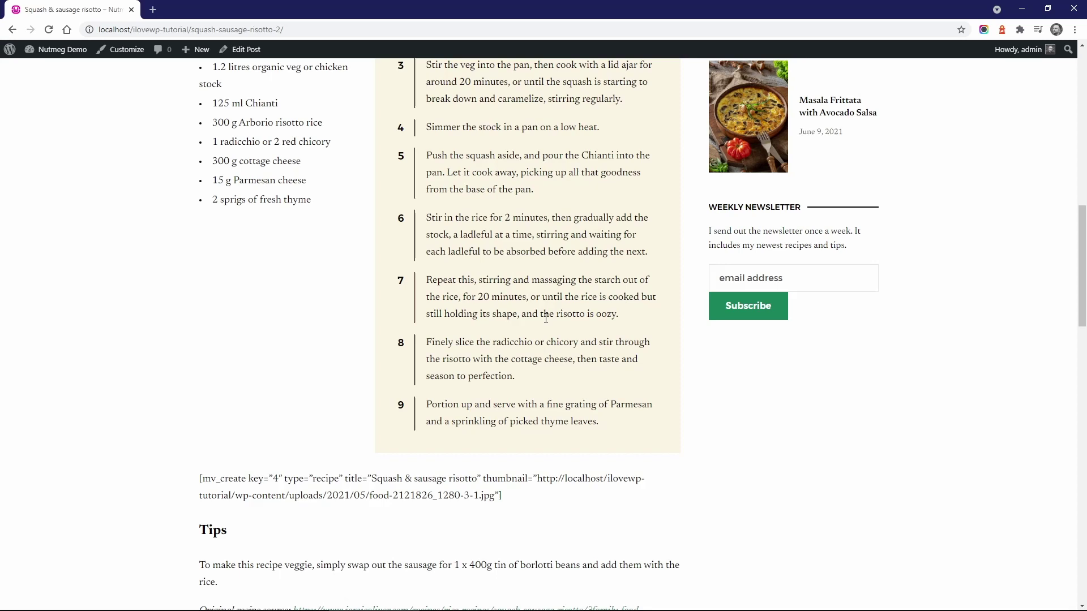
scroll(547, 315, "down", 2)
left_click_drag(200, 307, 521, 327)
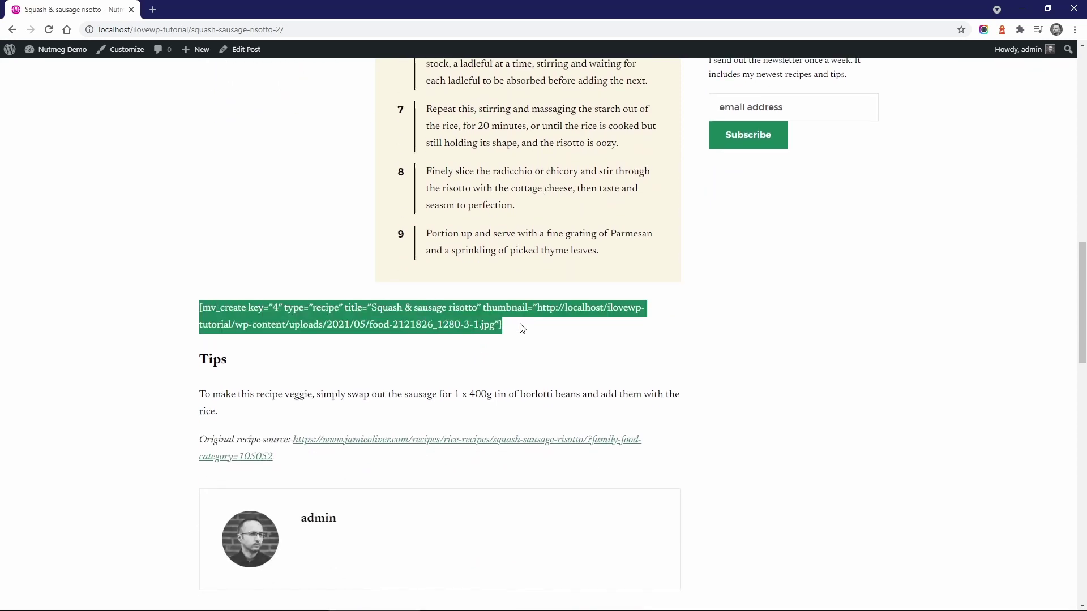
left_click(522, 328)
mouse_move(62, 50)
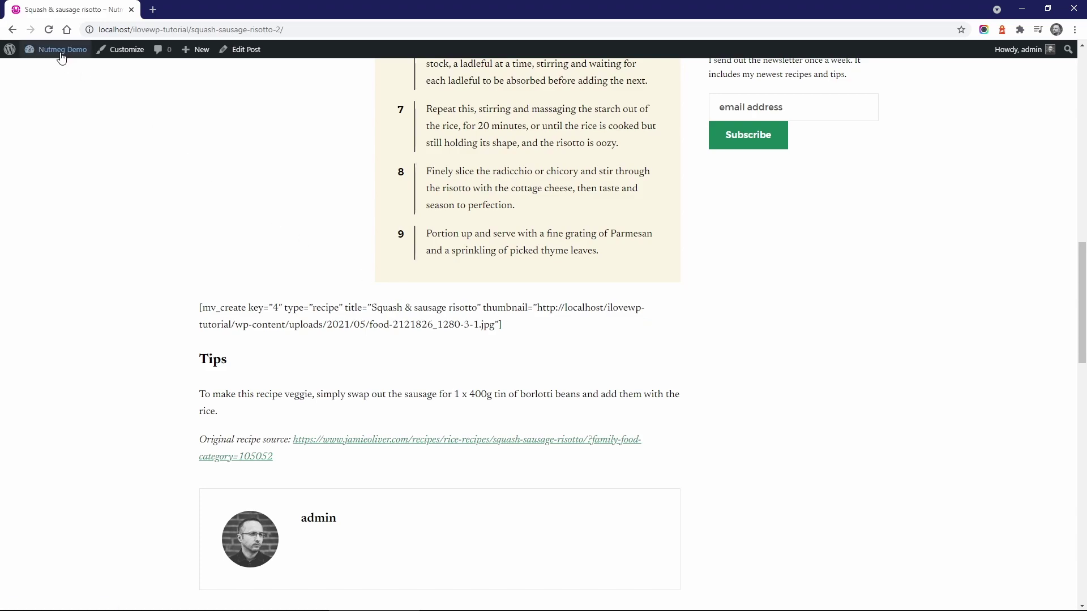
- Reactivate Create by Mediavine and confirm the risotto post renders its recipe card again
left_click(43, 68)
left_click(57, 243)
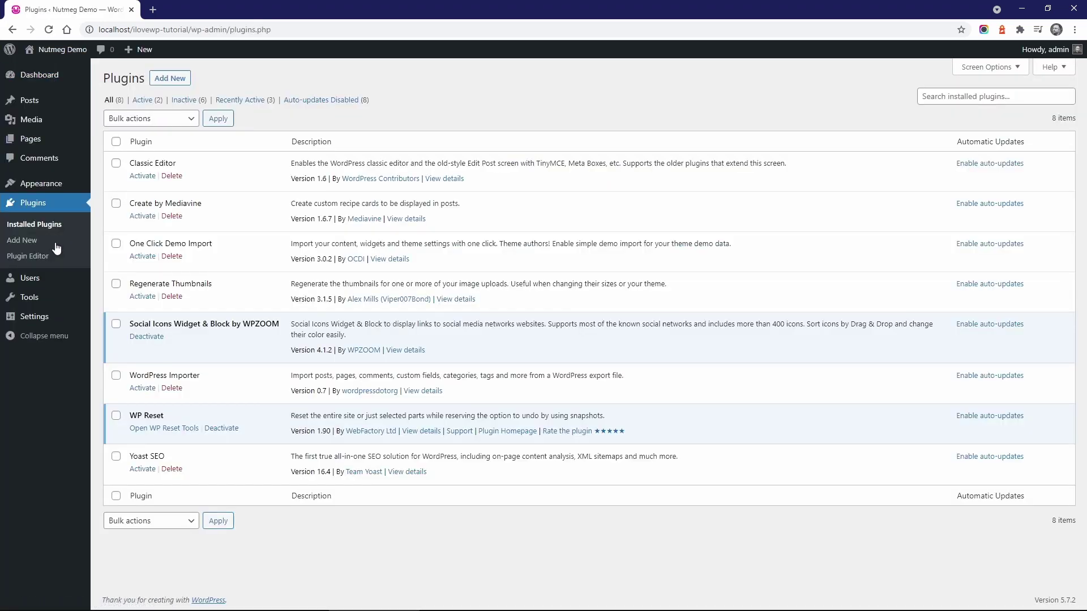
left_click(140, 215)
left_click(62, 49)
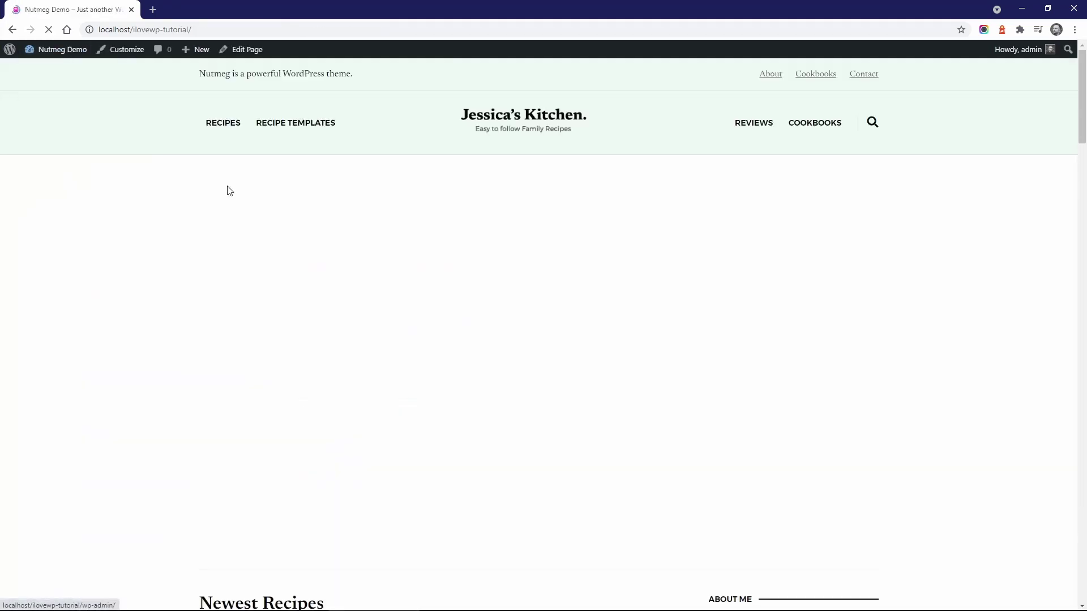
scroll(229, 189, "down", 5)
scroll(417, 258, "down", 4)
left_click(417, 258)
scroll(413, 254, "down", 5)
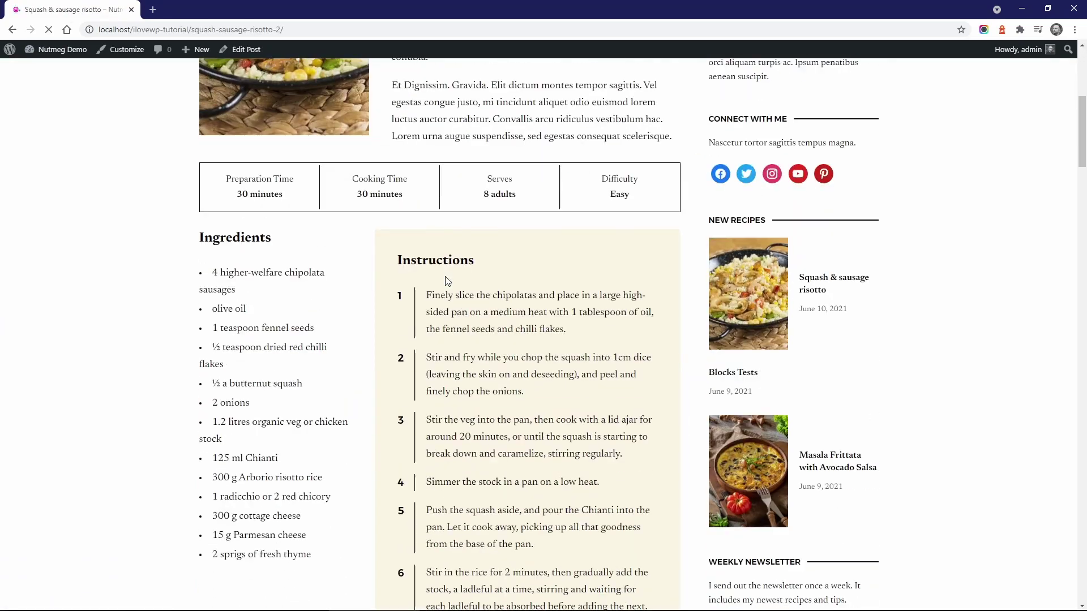
scroll(417, 280, "down", 4)
scroll(444, 287, "down", 3)
scroll(443, 280, "down", 2)
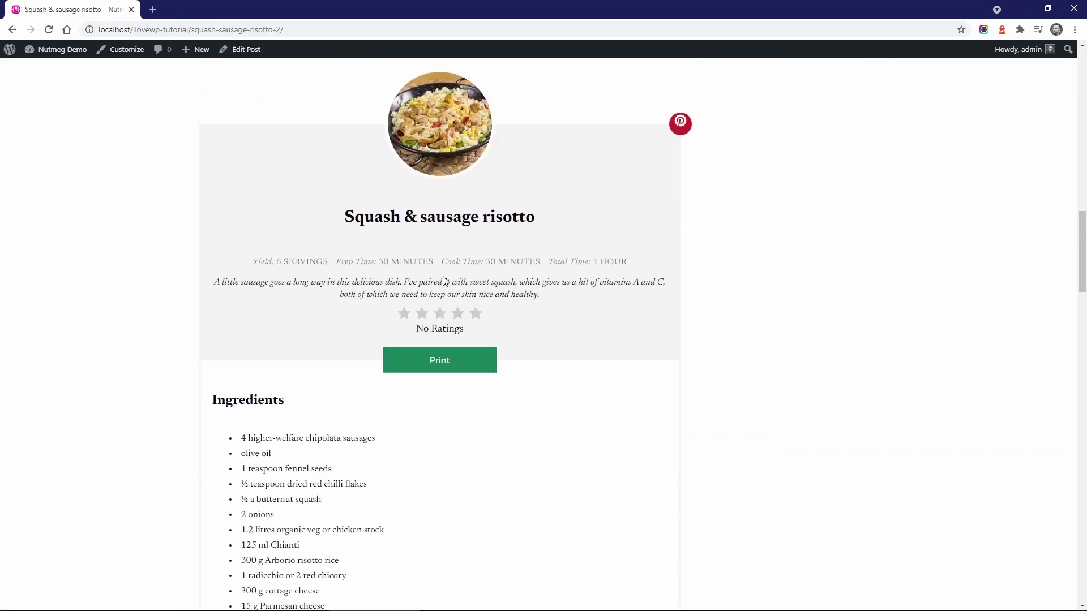